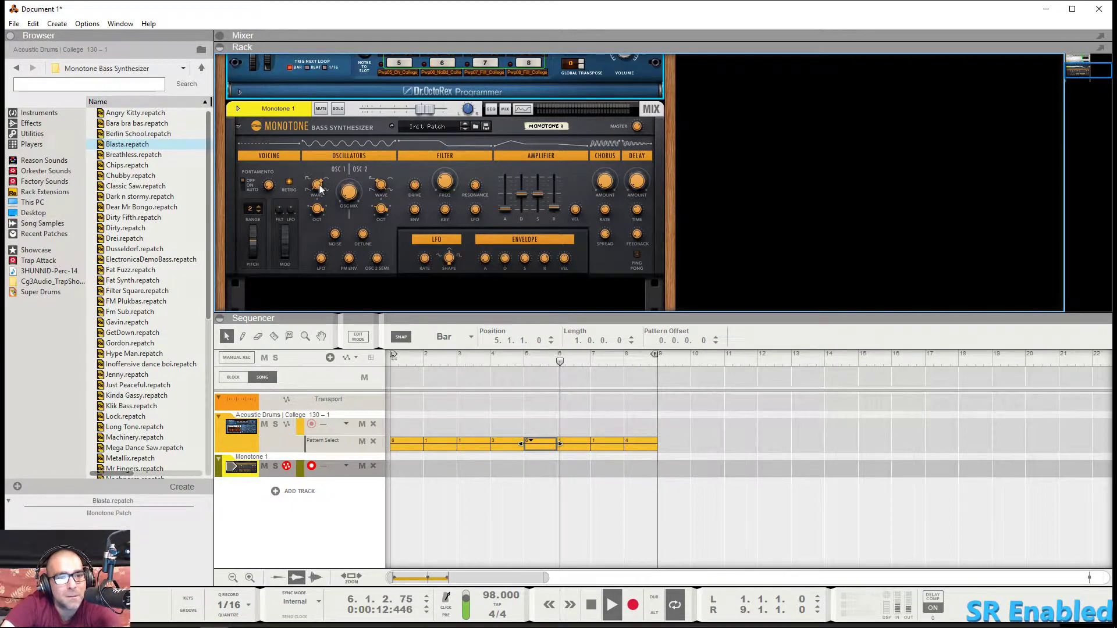
# - Change the oscillator 1 waveform on the Monotone synthesizer and adjust the oscillator mix
pyautogui.moveTo(318, 189); pyautogui.dragTo(325, 169)
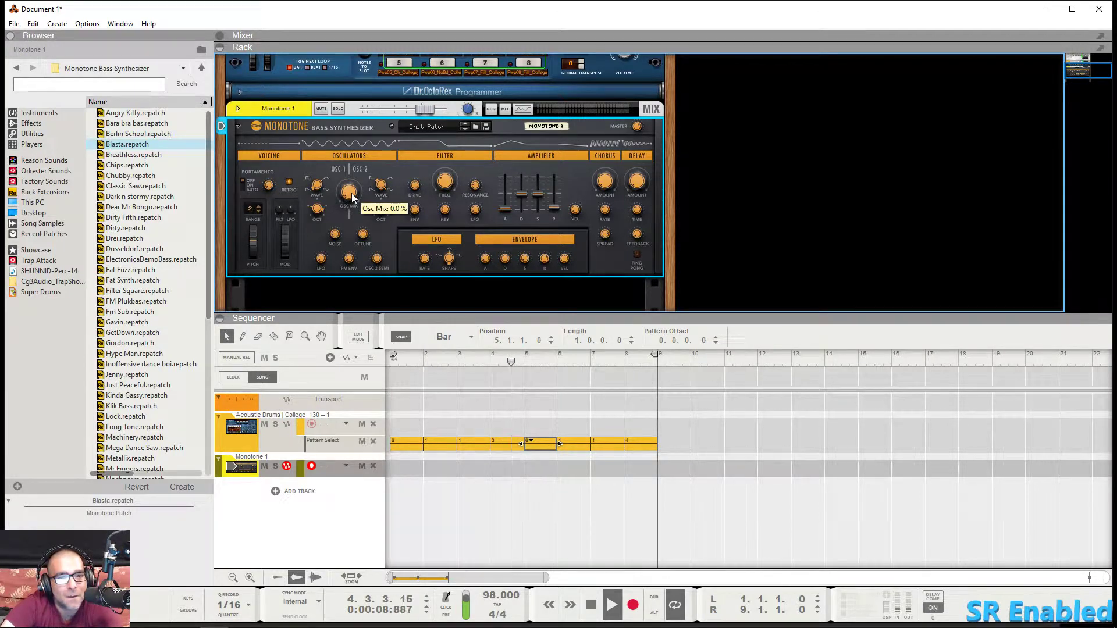
pyautogui.moveTo(352, 193); pyautogui.dragTo(357, 174)
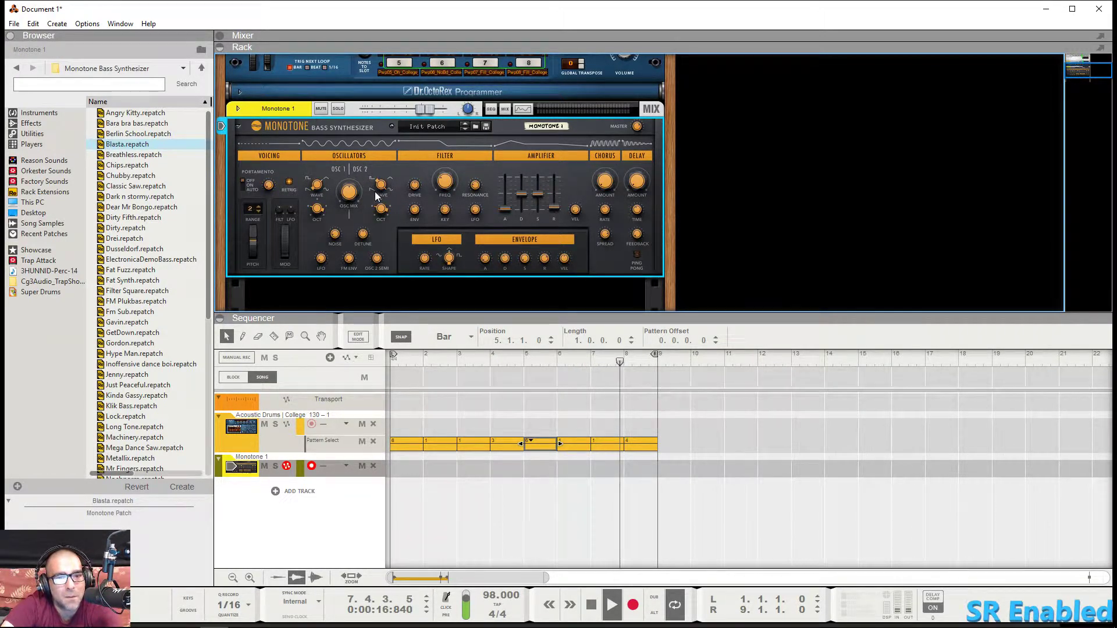
pyautogui.moveTo(376, 197)
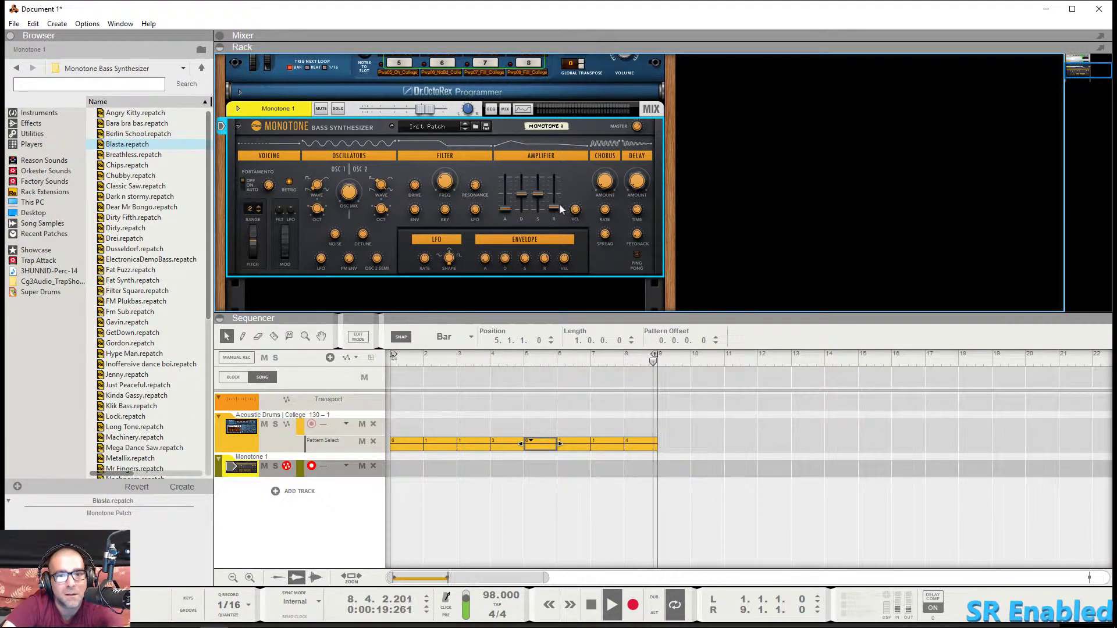
# - Raise the sustain and release levels of the amplifier envelope
pyautogui.moveTo(552, 208); pyautogui.dragTo(540, 184)
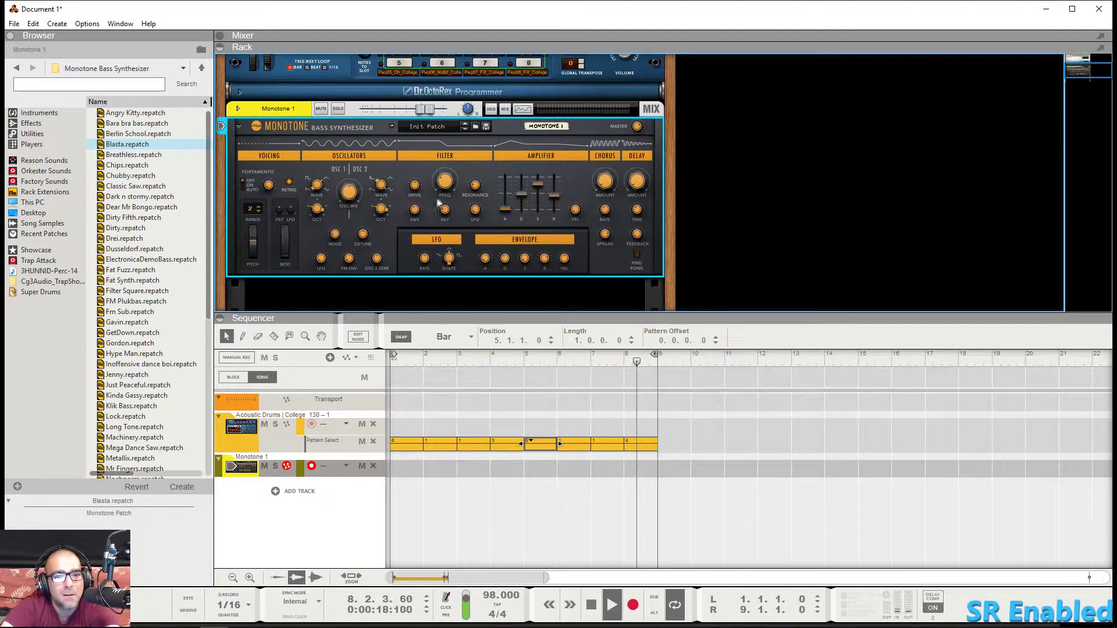
# - Sweep the filter's cutoff frequency and raise the filter drive above 50 %
pyautogui.moveTo(448, 185)
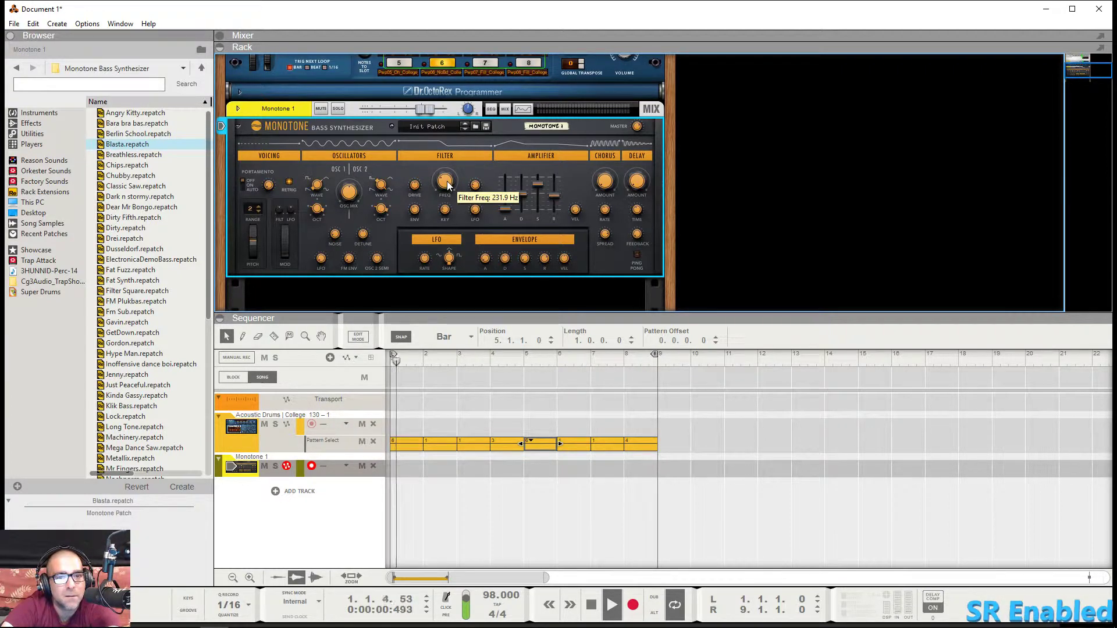
pyautogui.moveTo(447, 185)
pyautogui.mouseDown()
pyautogui.moveTo(456, 139)
pyautogui.moveTo(453, 215)
pyautogui.moveTo(450, 205)
pyautogui.mouseUp()
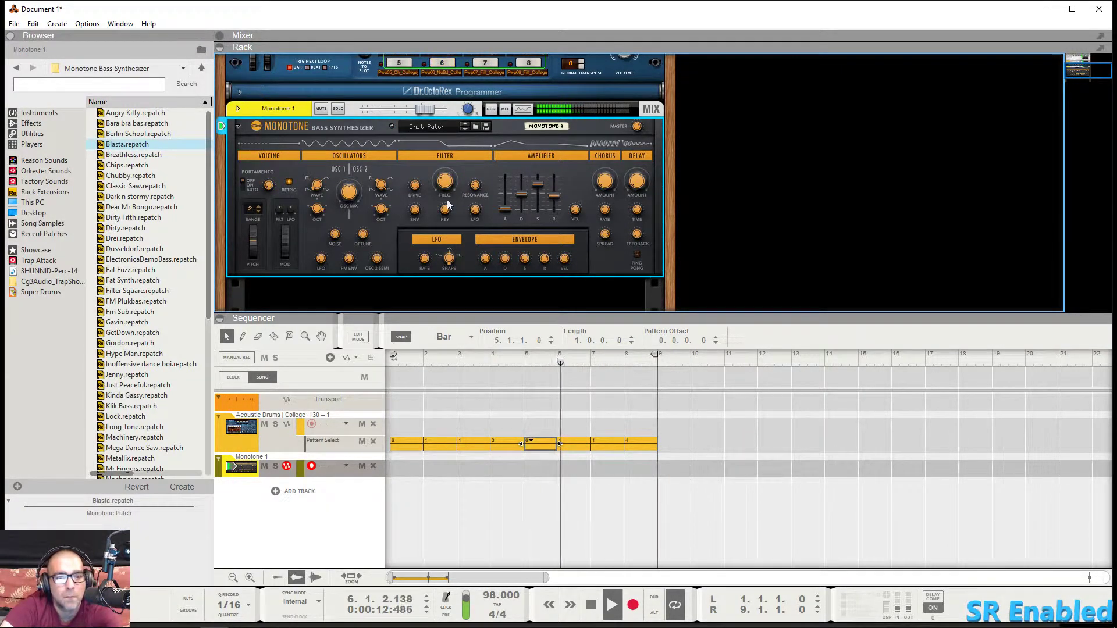
pyautogui.moveTo(415, 186)
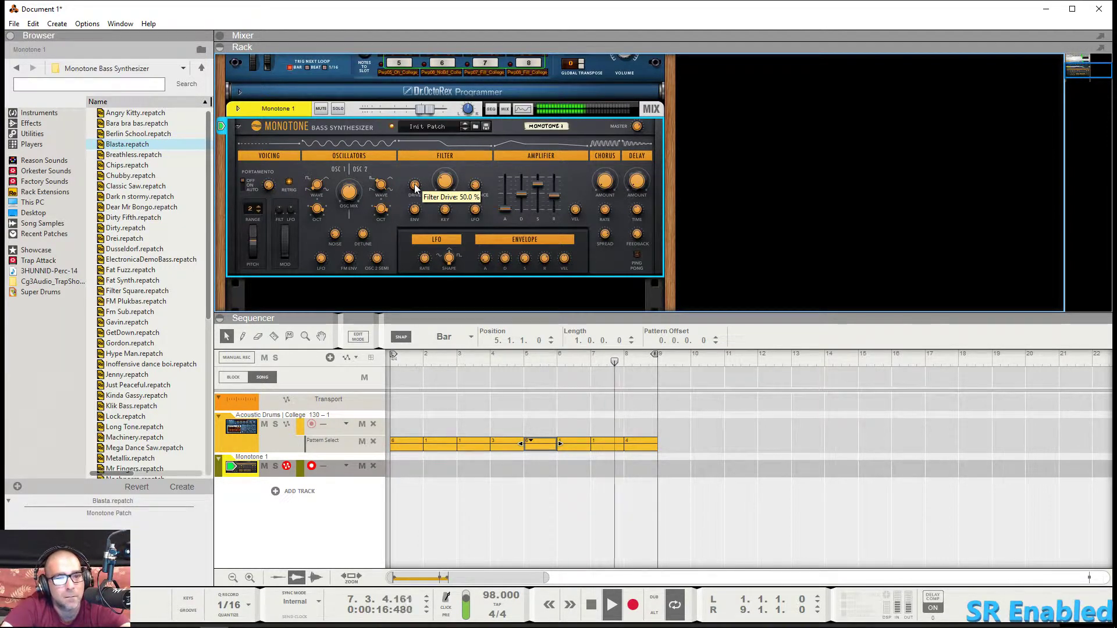
pyautogui.moveTo(415, 186)
pyautogui.mouseDown()
pyautogui.moveTo(420, 163)
pyautogui.moveTo(424, 215)
pyautogui.moveTo(423, 176)
pyautogui.mouseUp()
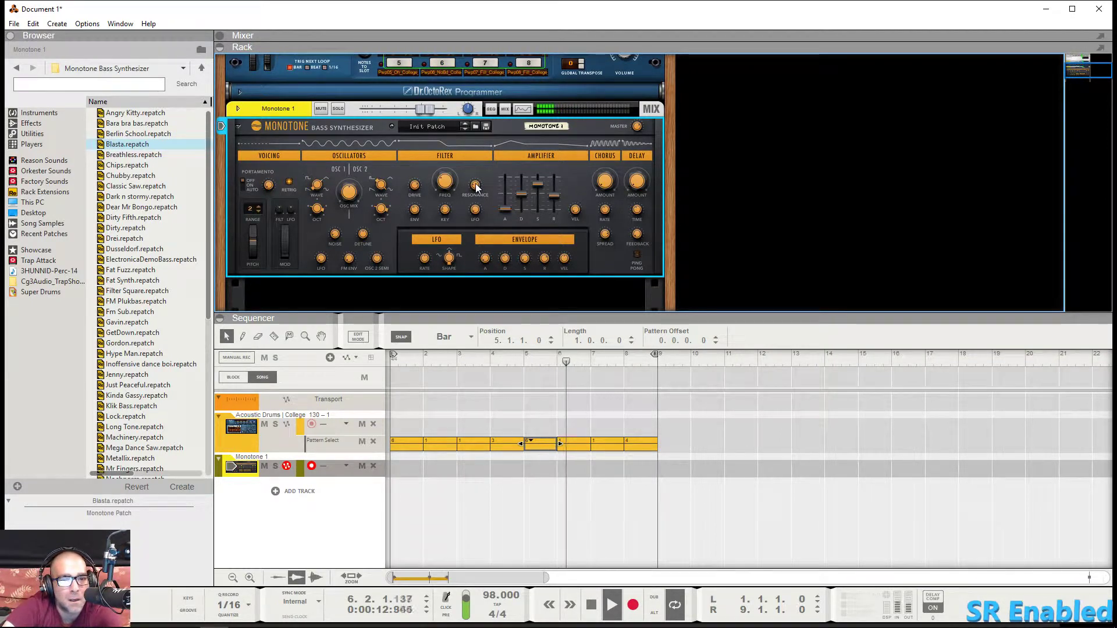
# - Sweep the filter resonance up past 76 %, settle it at 37.5 %, and raise the filter's LFO amount
pyautogui.moveTo(477, 189)
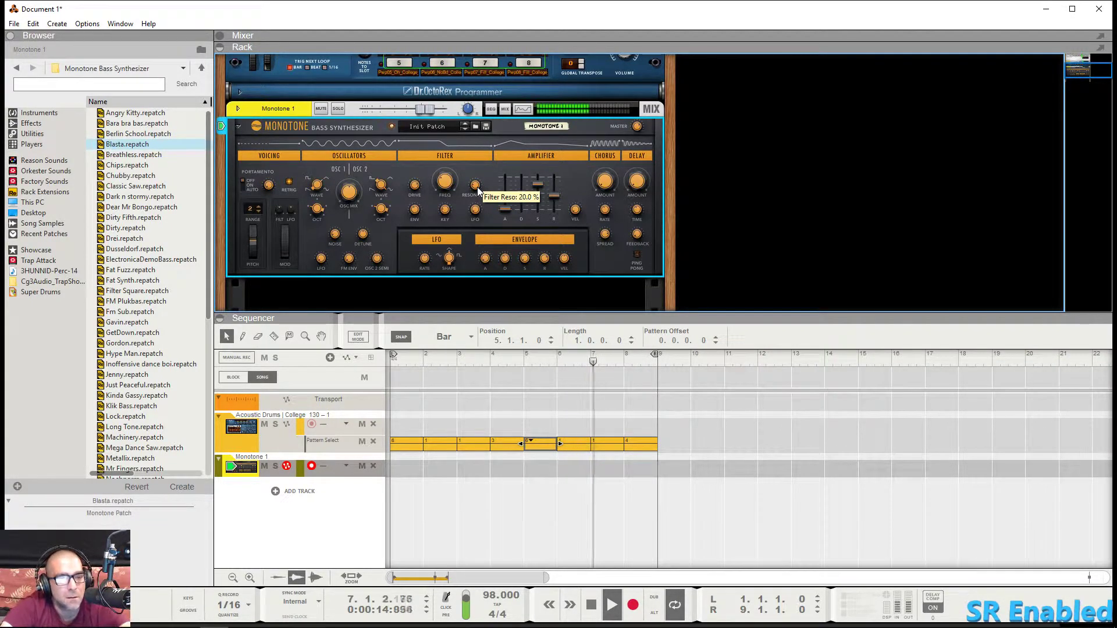
pyautogui.moveTo(477, 189); pyautogui.dragTo(486, 167)
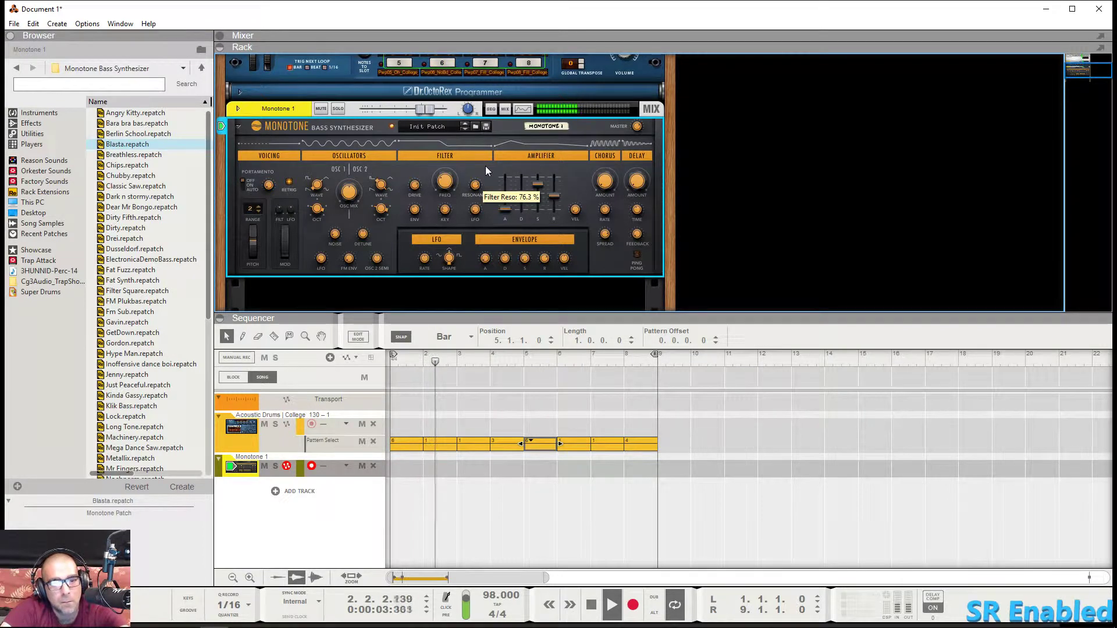
pyautogui.moveTo(486, 166); pyautogui.dragTo(487, 150)
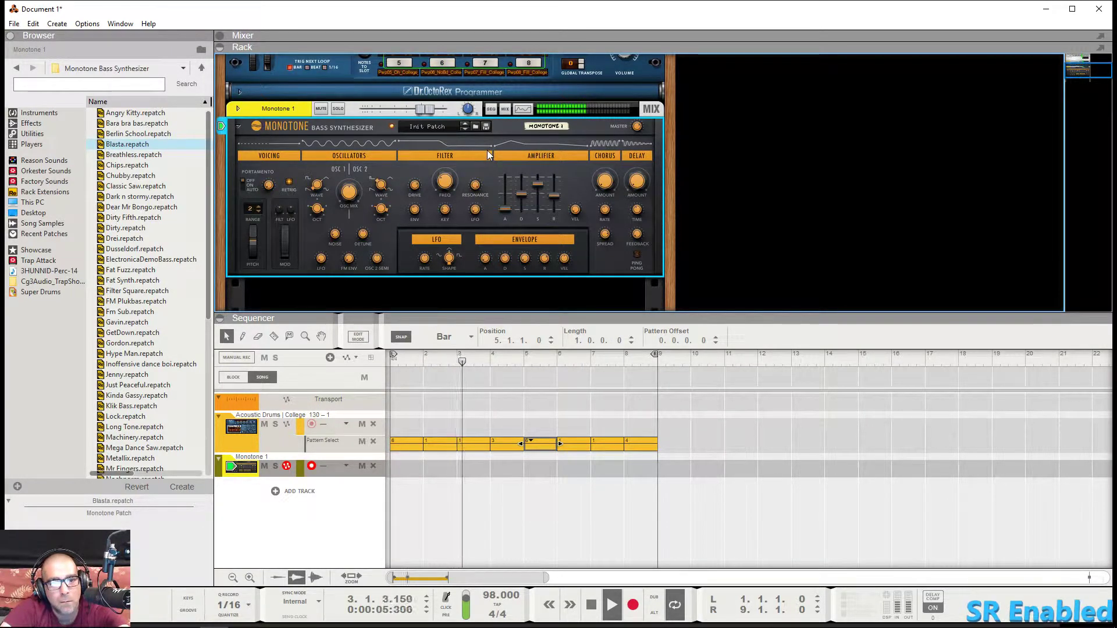
pyautogui.moveTo(476, 190); pyautogui.dragTo(480, 213)
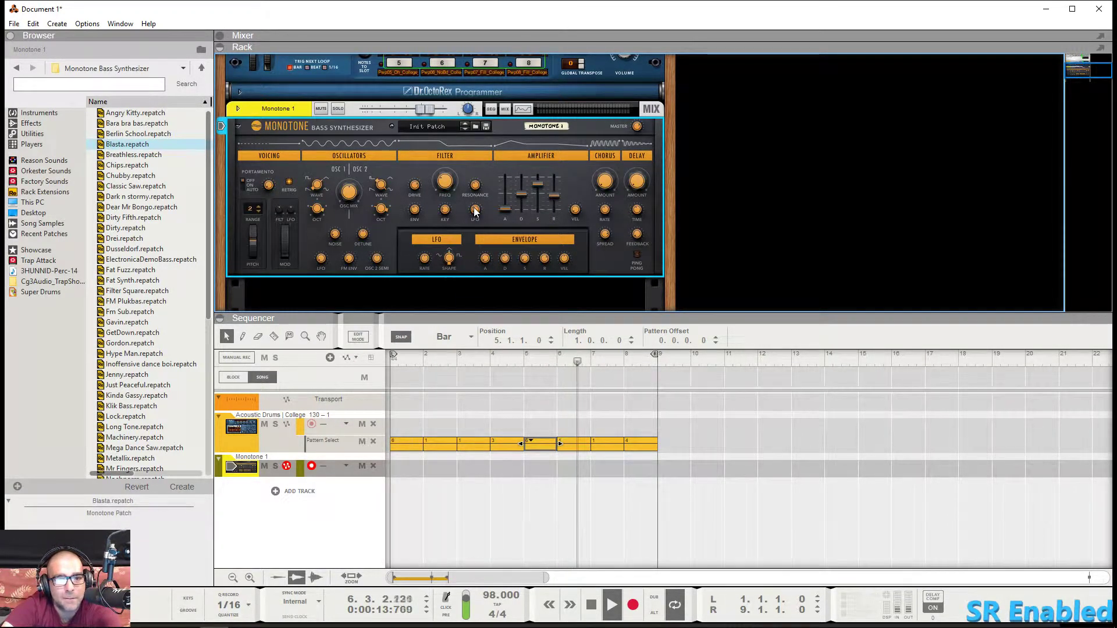
pyautogui.moveTo(475, 211); pyautogui.dragTo(481, 189)
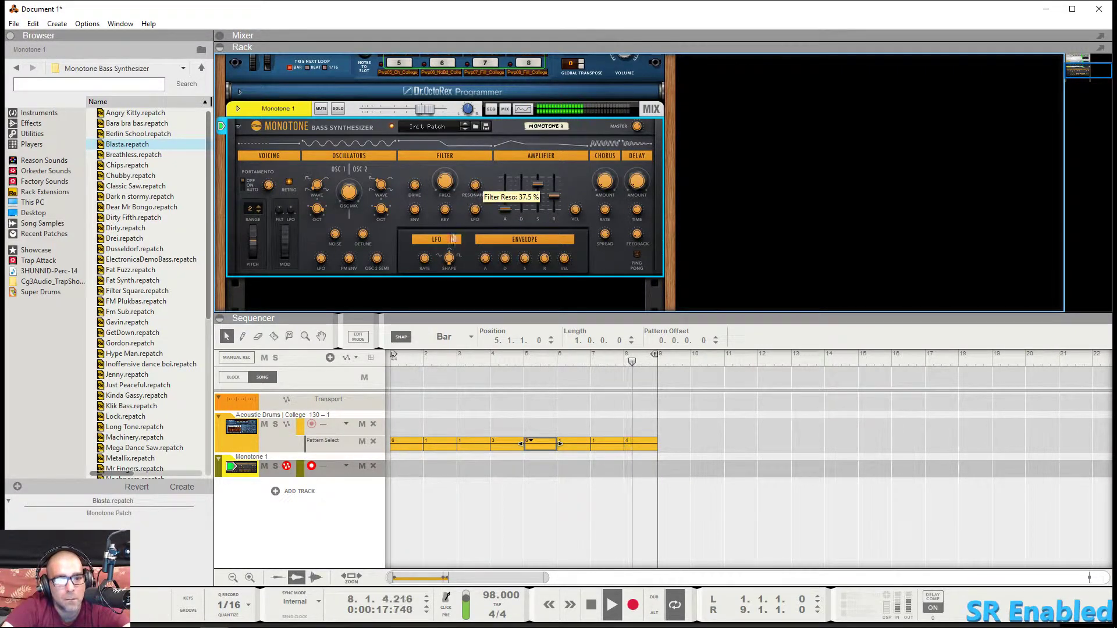
# - Sweep the LFO rate down and up to modulate the filter, settling it at 1.34 Hz
pyautogui.moveTo(426, 265)
pyautogui.scroll(-5, 426, 264)
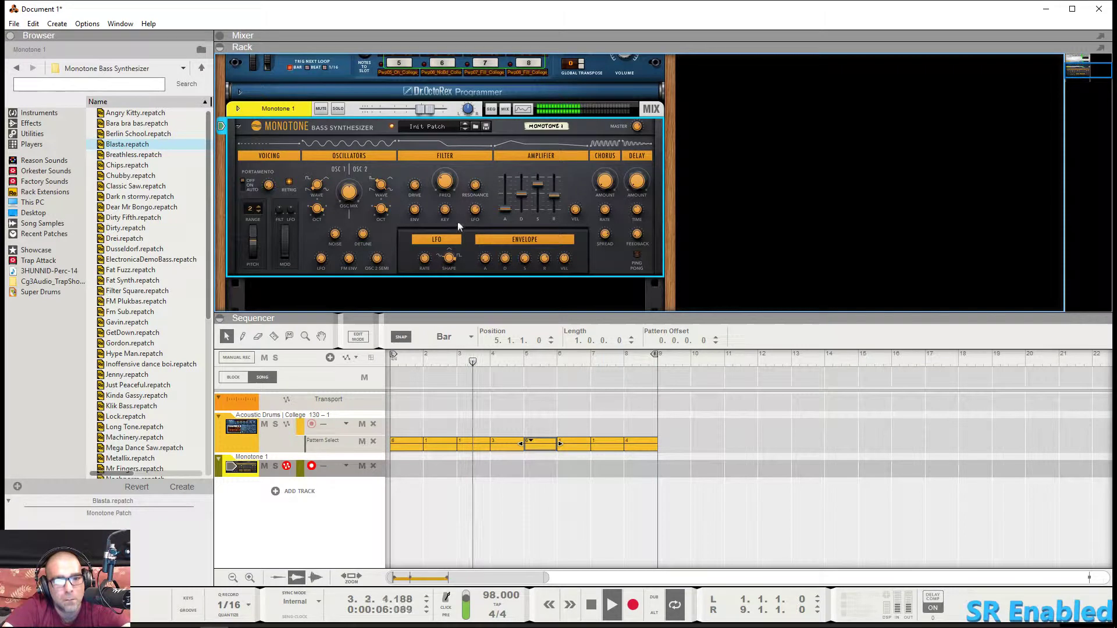
pyautogui.moveTo(429, 261)
pyautogui.mouseDown()
pyautogui.moveTo(433, 232)
pyautogui.moveTo(438, 269)
pyautogui.mouseUp()
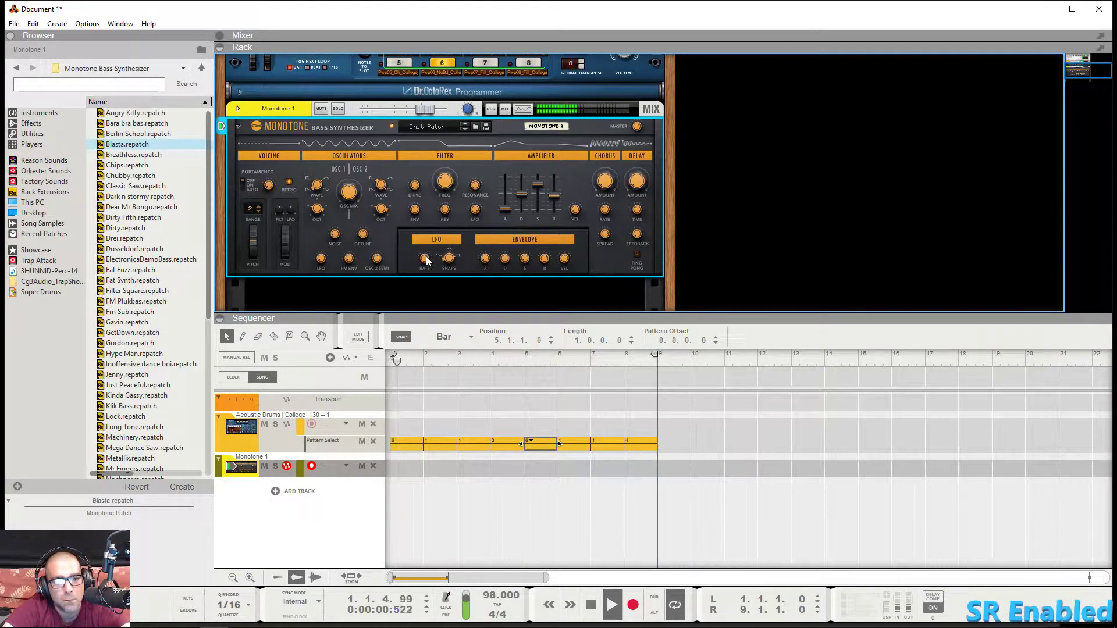
pyautogui.scroll(5, 427, 257)
pyautogui.scroll(-7, 428, 256)
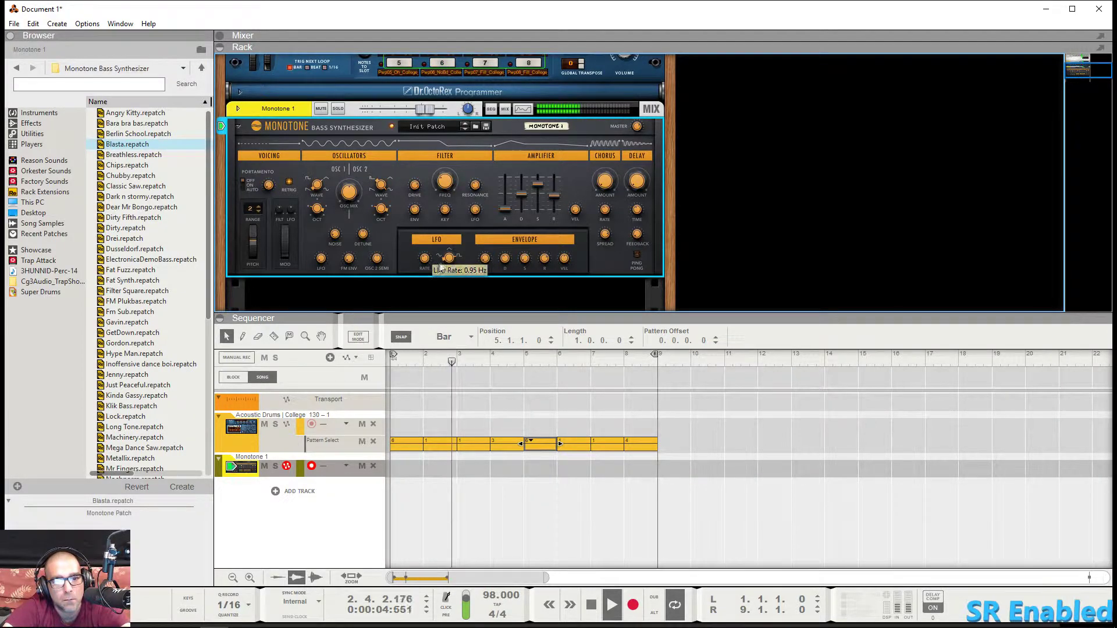
pyautogui.scroll(-1, 425, 261)
pyautogui.scroll(6, 426, 259)
pyautogui.scroll(-1, 428, 247)
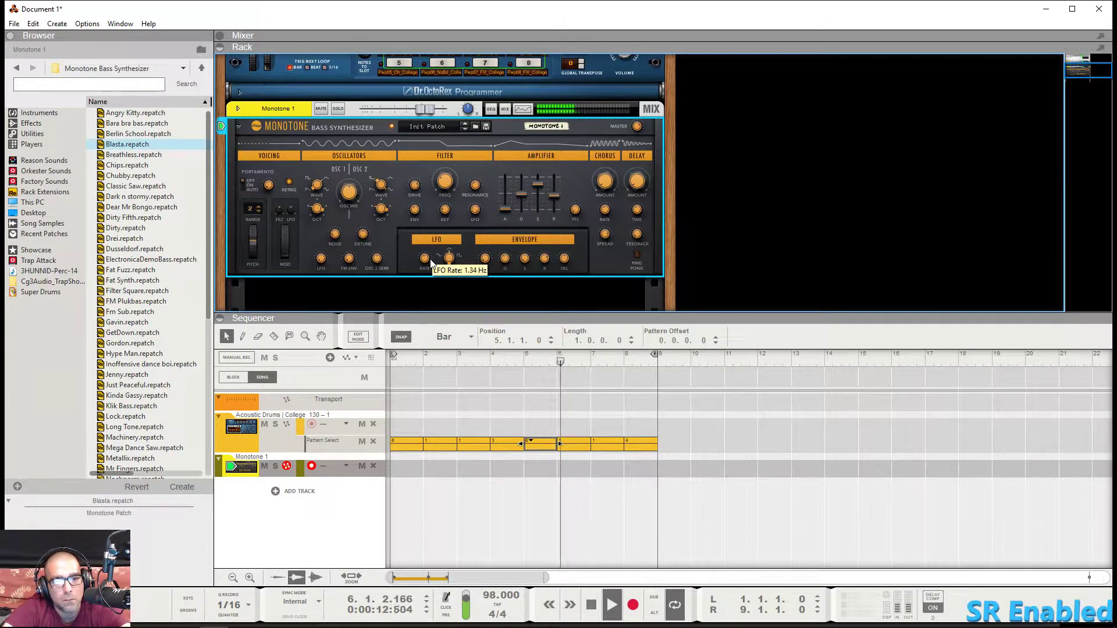
# - Turn the filter's LFO amount back down and adjust the filter's envelope amount
pyautogui.moveTo(475, 220); pyautogui.dragTo(476, 240)
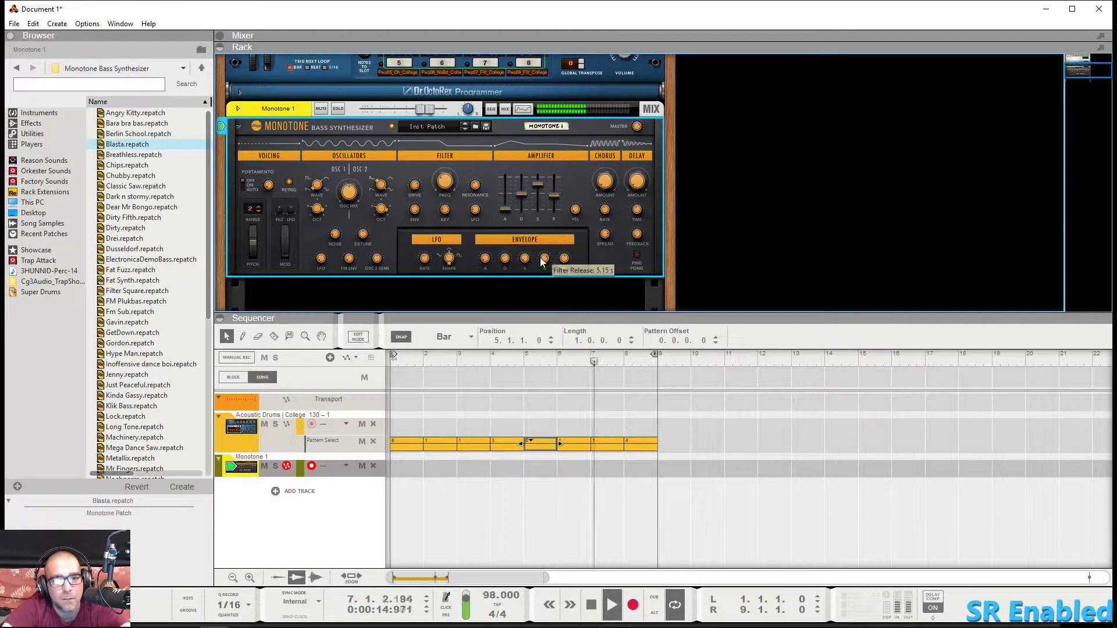
pyautogui.moveTo(414, 212)
pyautogui.mouseDown()
pyautogui.moveTo(420, 259)
pyautogui.moveTo(424, 212)
pyautogui.mouseUp()
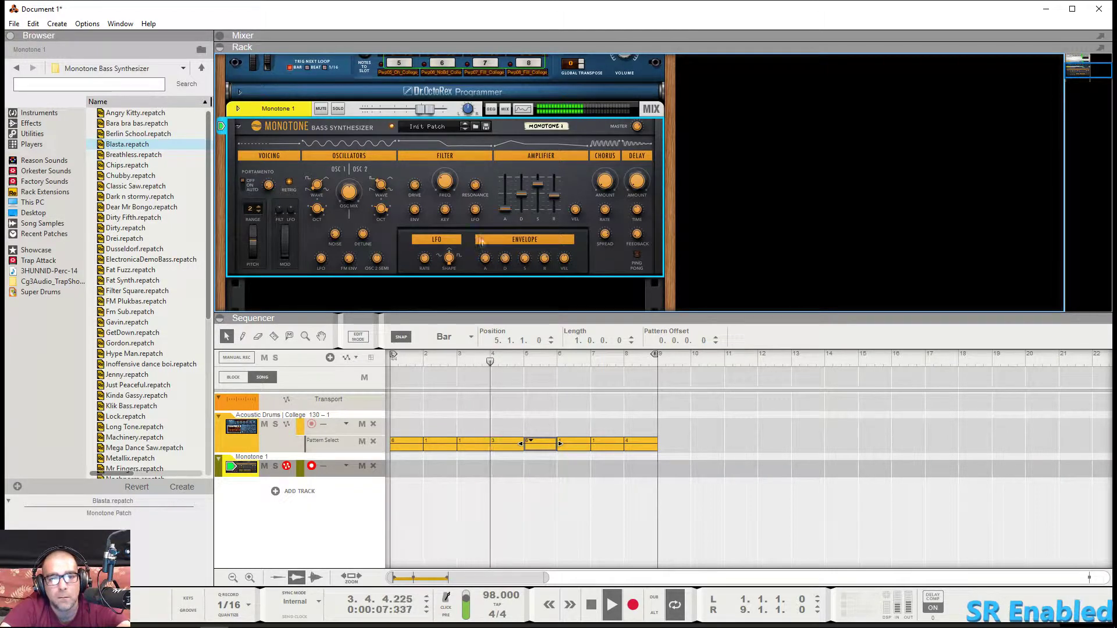
pyautogui.moveTo(418, 213); pyautogui.dragTo(416, 256)
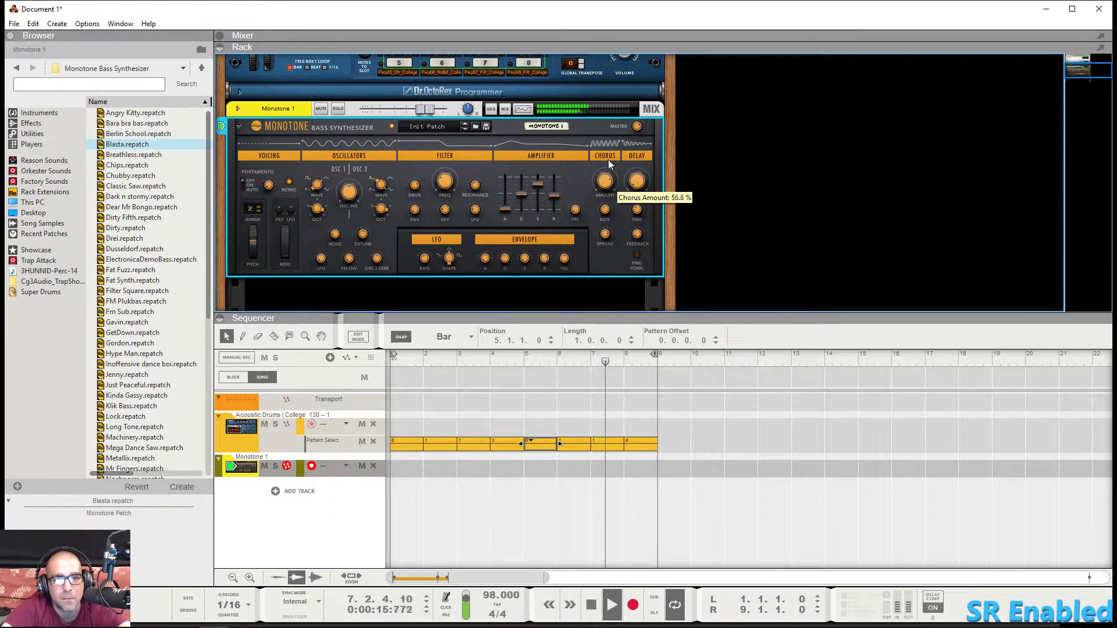
# - Raise the chorus amount above 57 % and increase the chorus rate
pyautogui.moveTo(608, 159); pyautogui.dragTo(612, 144)
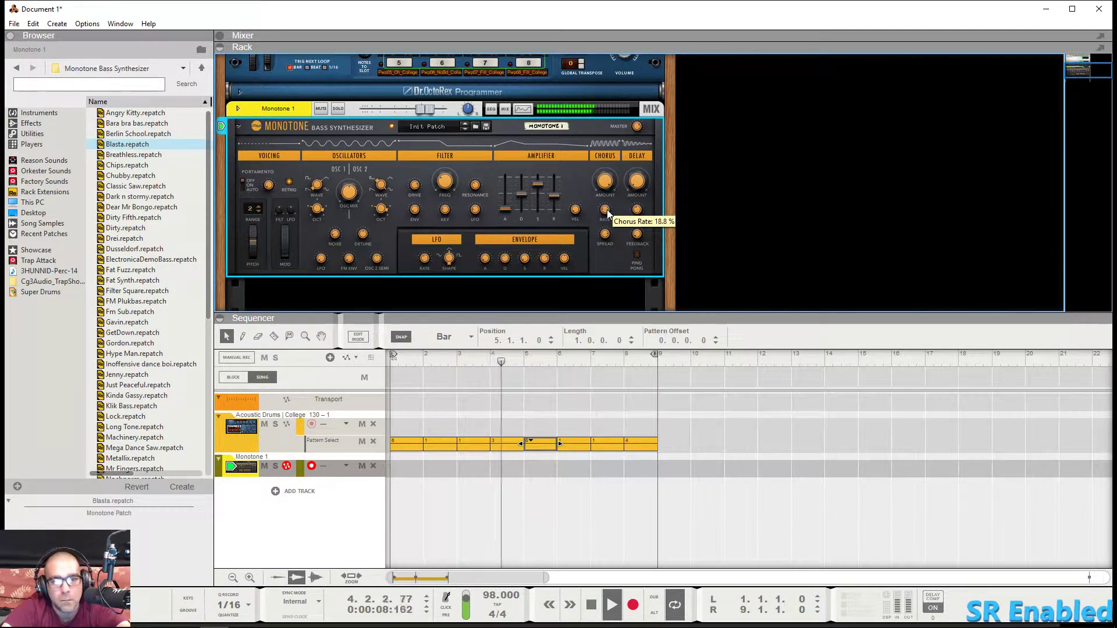
pyautogui.scroll(5, 606, 210)
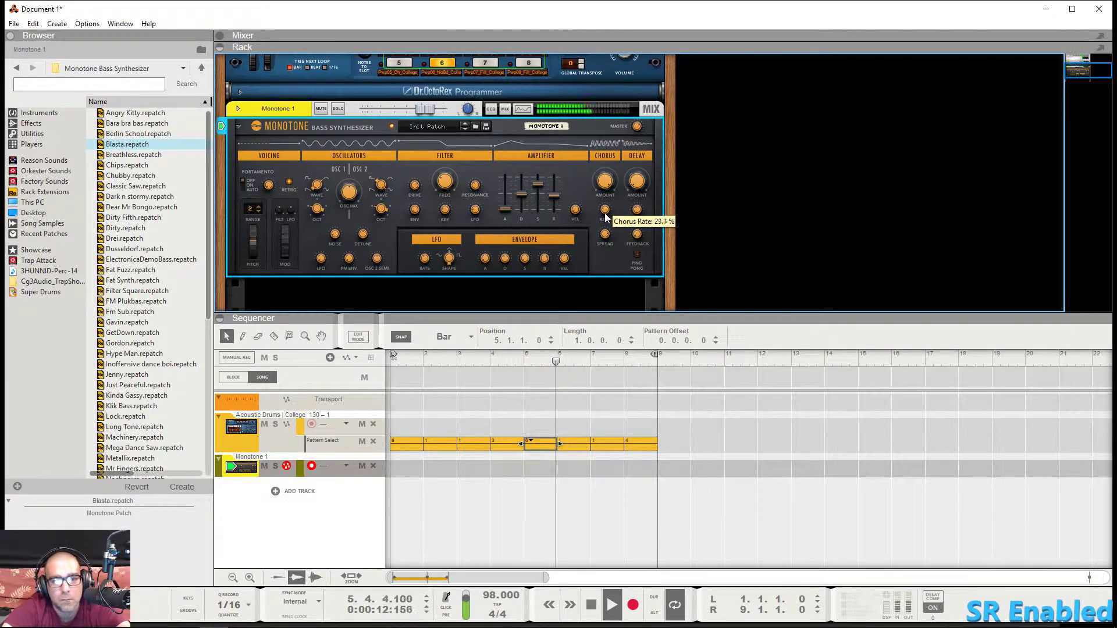
# - Try the chorus spread at 0 %, set it to 56.3 %, and turn the chorus amount down
pyautogui.moveTo(606, 238); pyautogui.dragTo(611, 282)
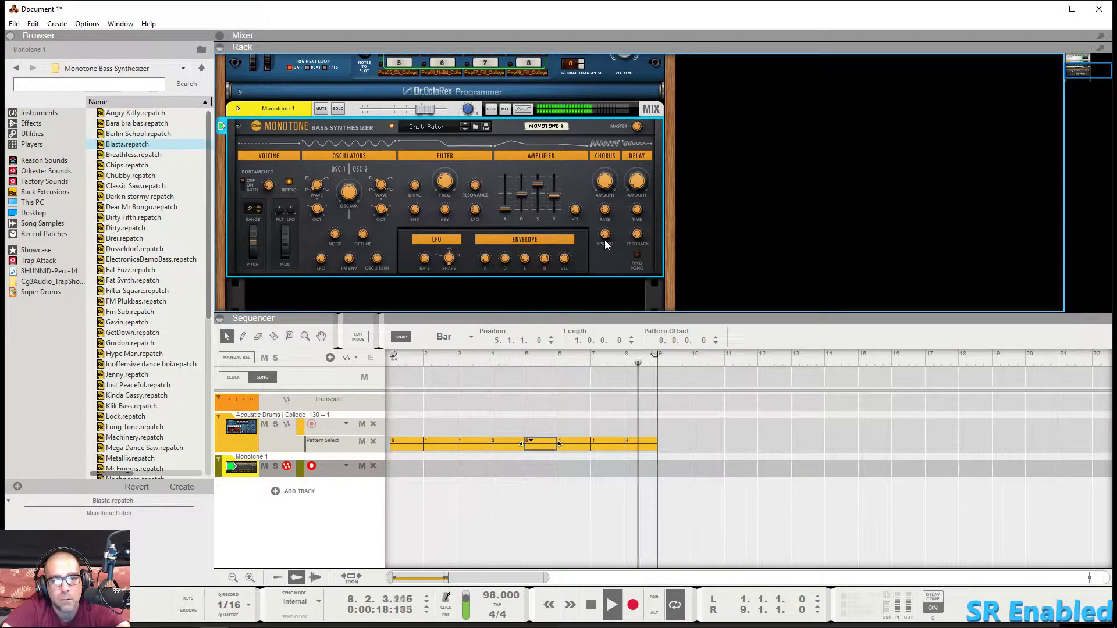
pyautogui.moveTo(605, 239)
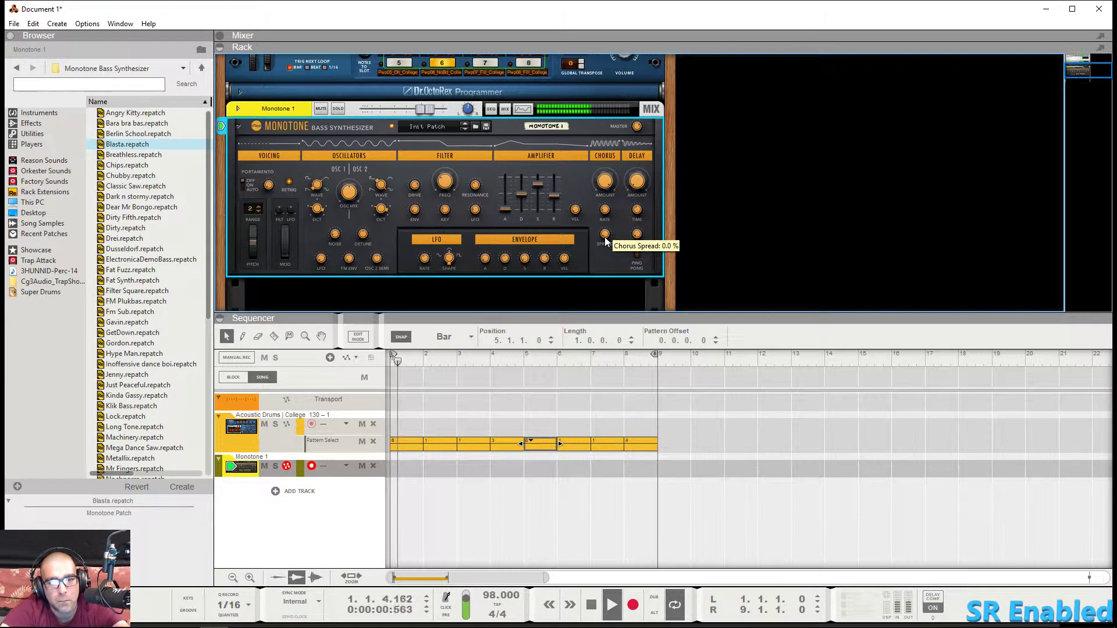
pyautogui.moveTo(615, 193)
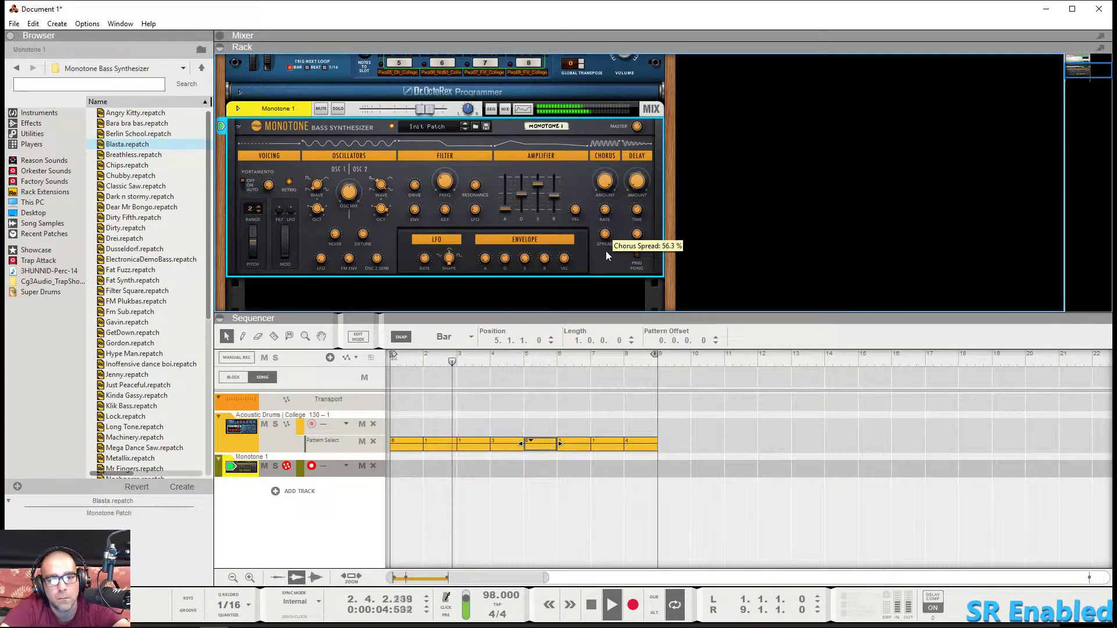
pyautogui.moveTo(604, 195); pyautogui.dragTo(605, 201)
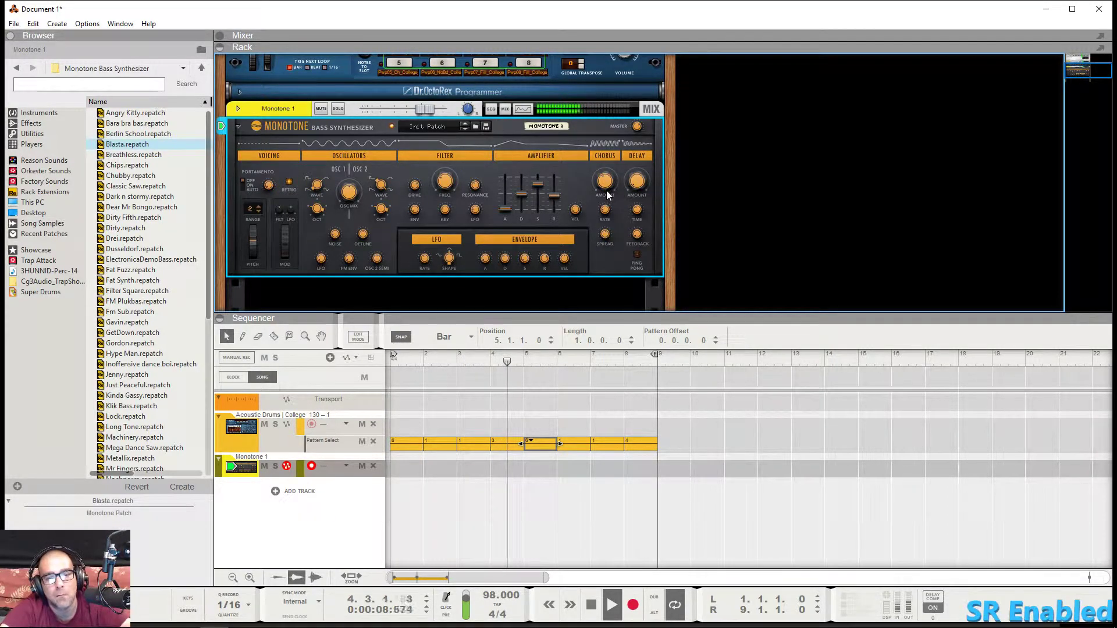
pyautogui.moveTo(609, 186); pyautogui.dragTo(609, 192)
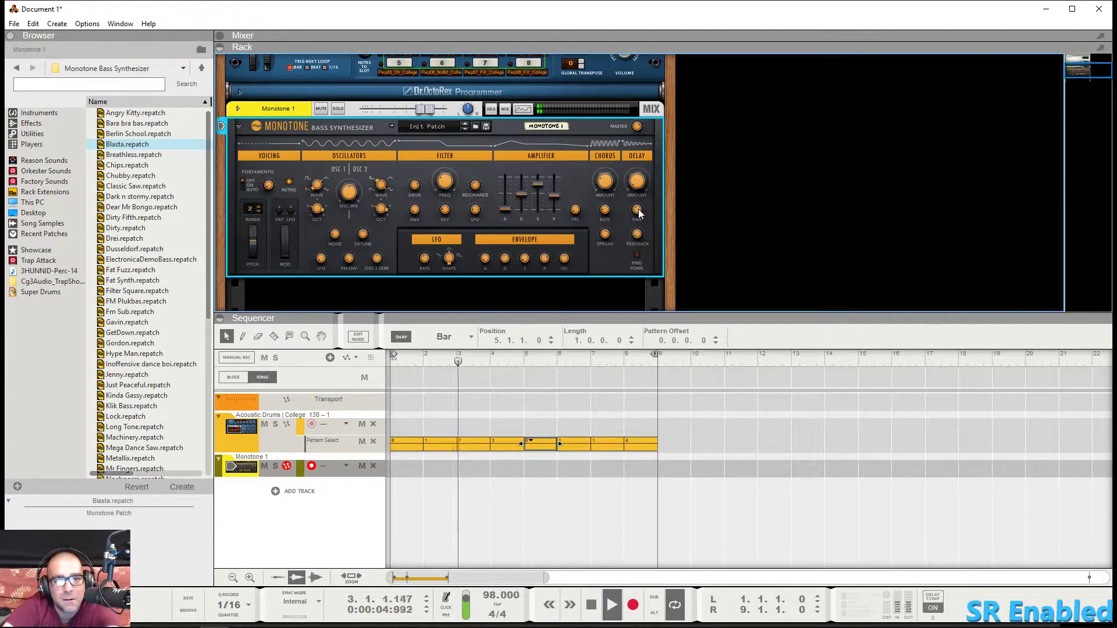
# - Toggle the delay's ping pong mode and raise the delay amount to about 62 %
pyautogui.click(637, 257)
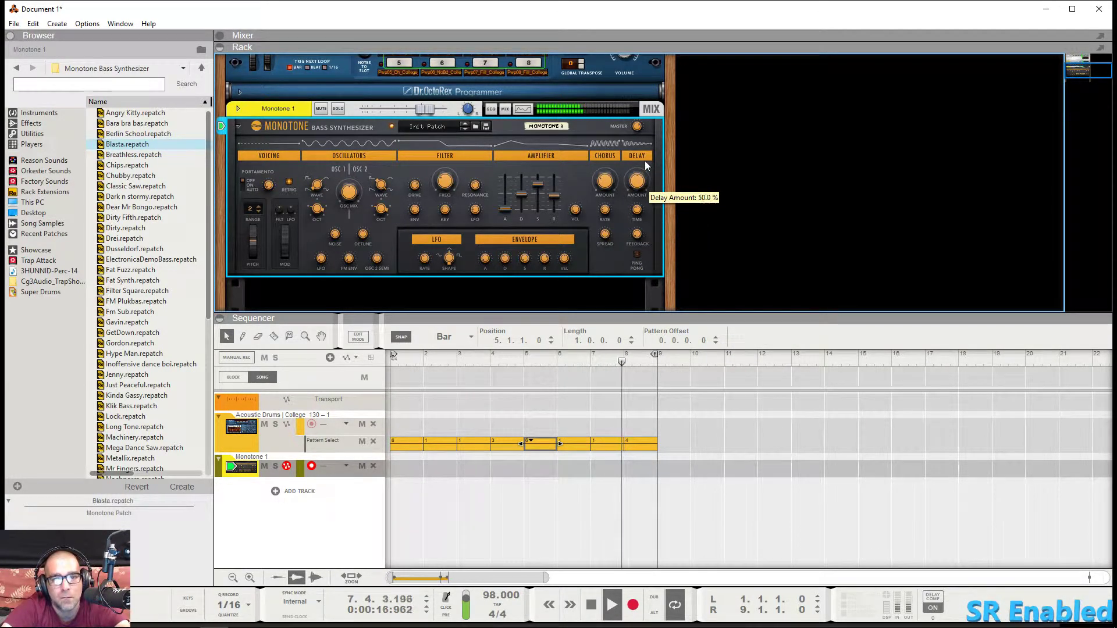
pyautogui.moveTo(640, 180)
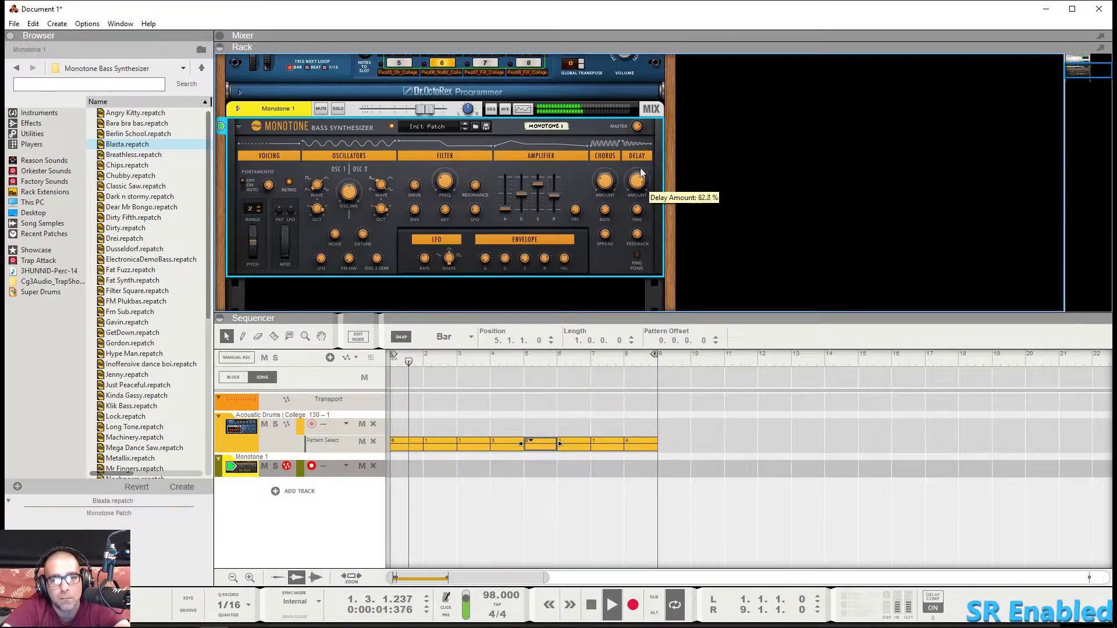
# - Adjust the delay time with ping pong turned on, and try out the delay's feedback and amount
pyautogui.moveTo(639, 216)
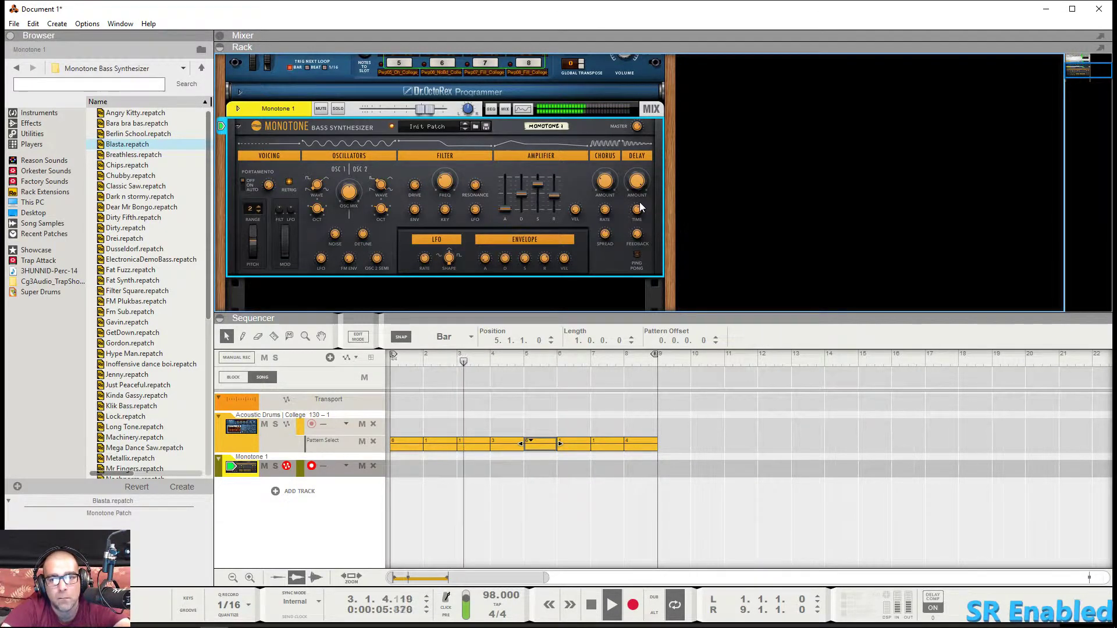
pyautogui.moveTo(638, 215); pyautogui.dragTo(639, 206)
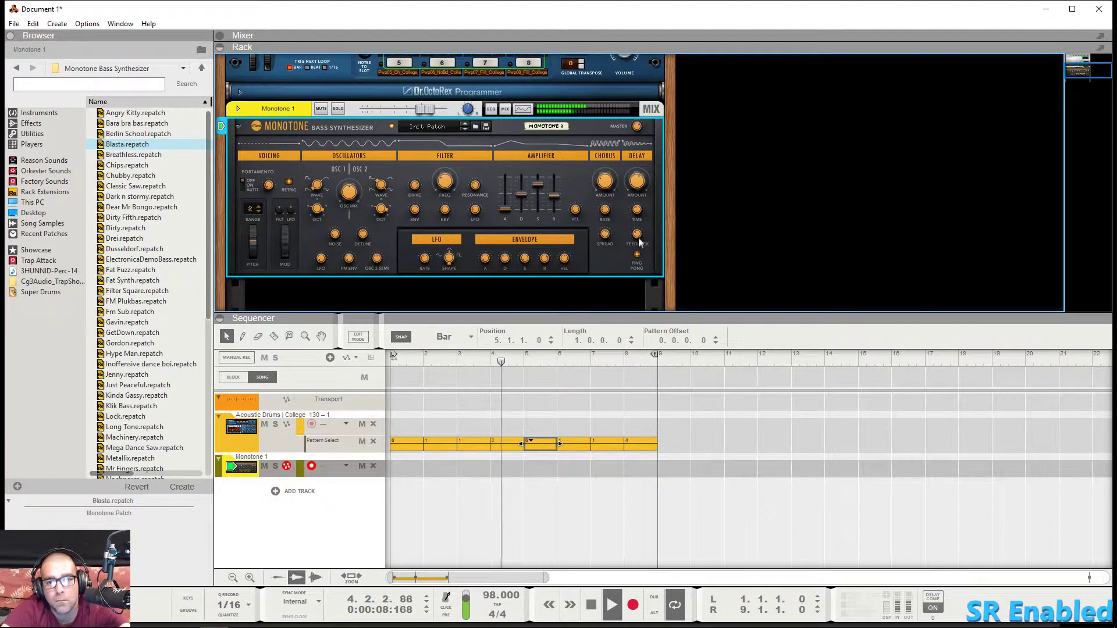
pyautogui.moveTo(638, 234)
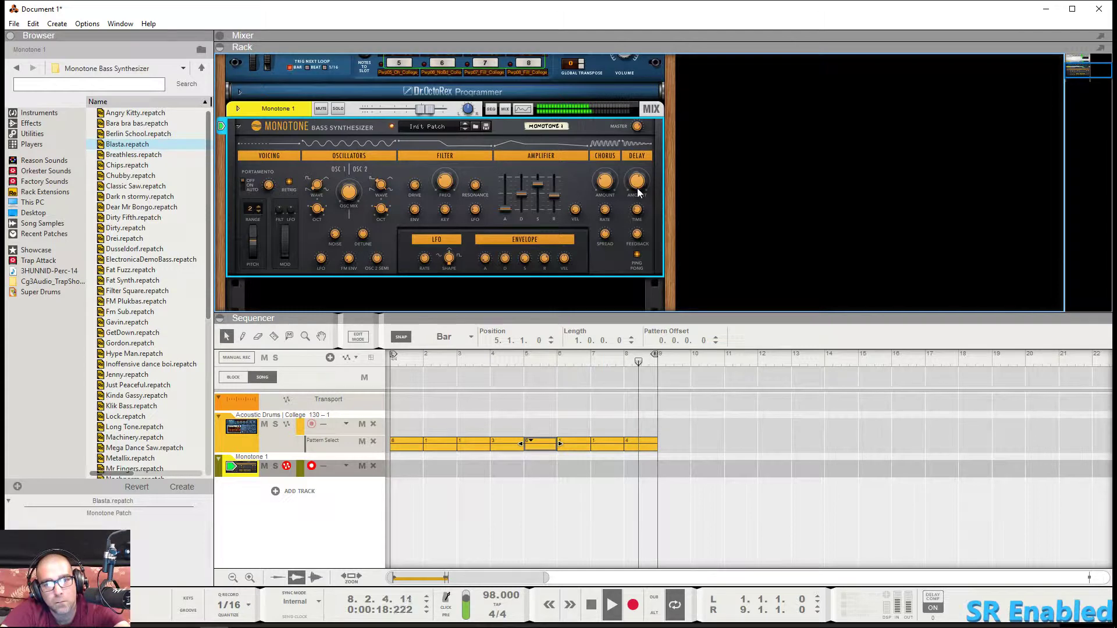
pyautogui.moveTo(639, 193)
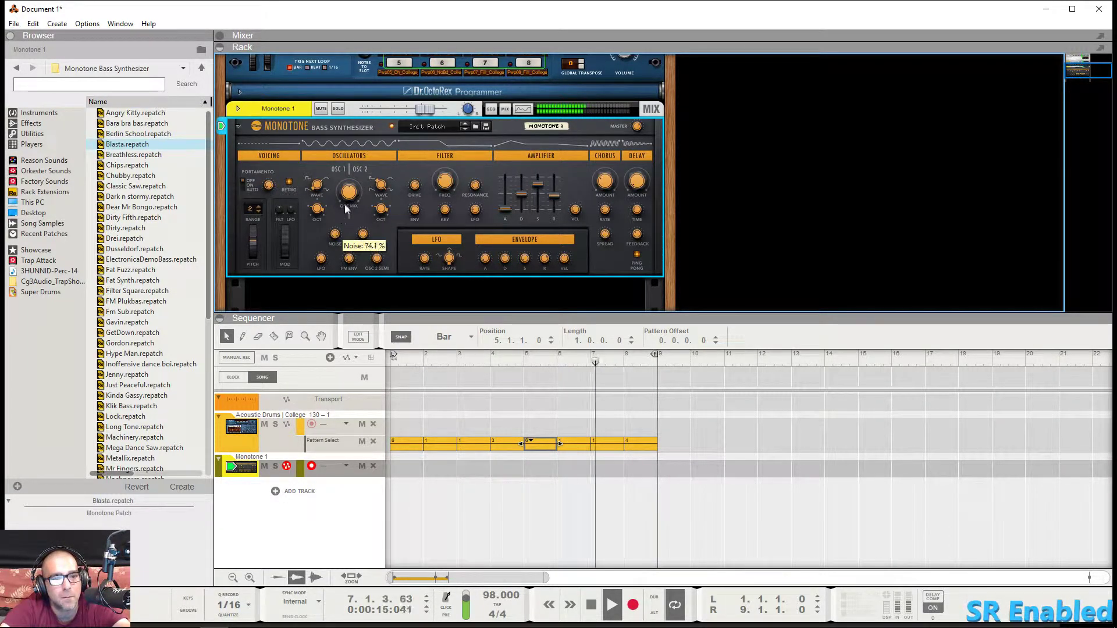
# - Turn the oscillator noise level up to 100 % and bring it back down
pyautogui.moveTo(336, 235)
pyautogui.mouseDown()
pyautogui.moveTo(336, 212)
pyautogui.moveTo(337, 237)
pyautogui.mouseUp()
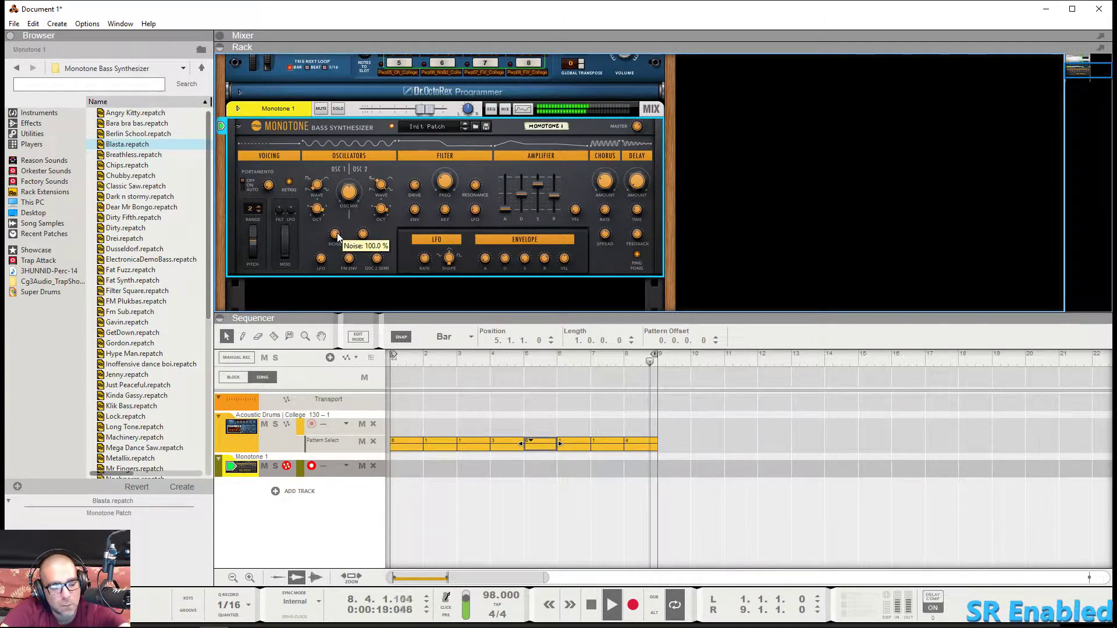
pyautogui.moveTo(339, 246); pyautogui.dragTo(345, 278)
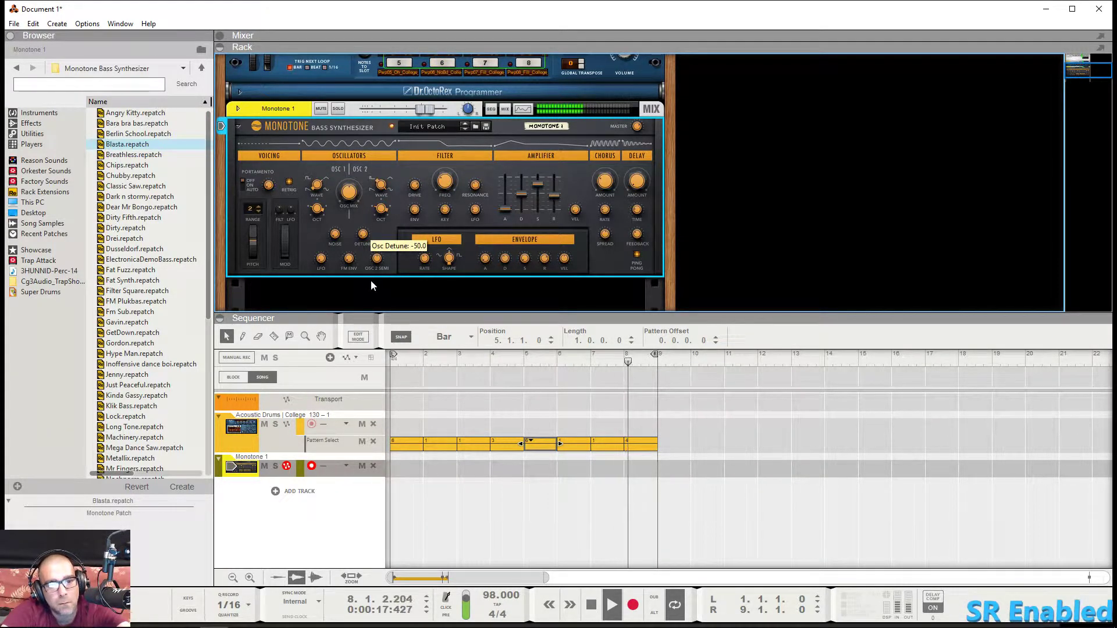
# - Adjust the oscillator detune, and try out the LFO rate with the oscillators' pitch LFO amount at about 9.4 %
pyautogui.moveTo(363, 238)
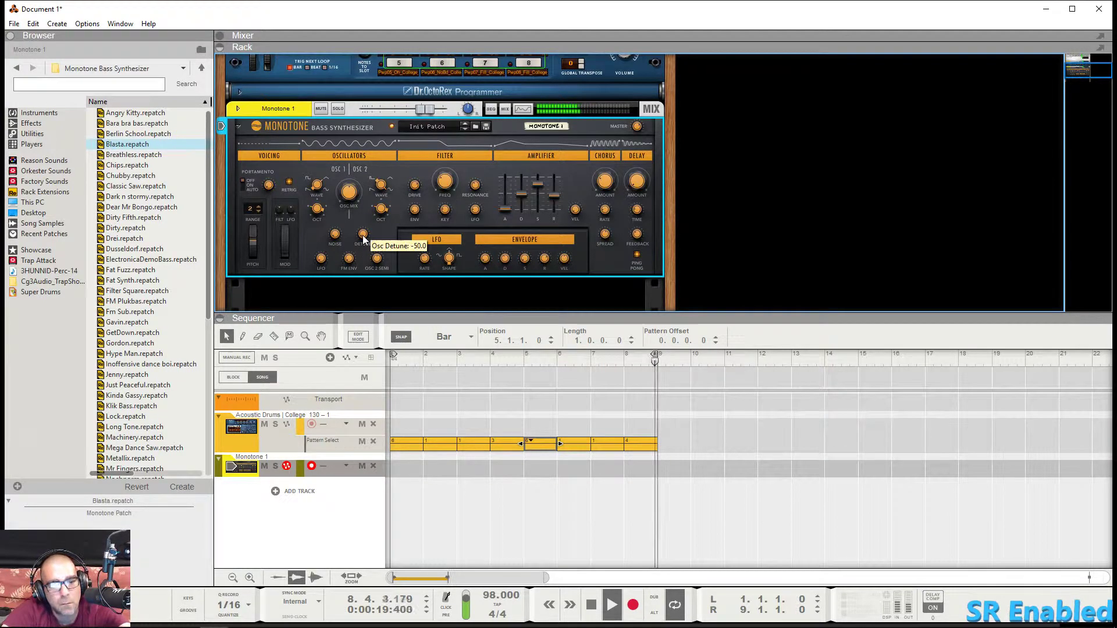
pyautogui.moveTo(363, 239)
pyautogui.mouseDown()
pyautogui.moveTo(371, 215)
pyautogui.moveTo(363, 239)
pyautogui.mouseUp()
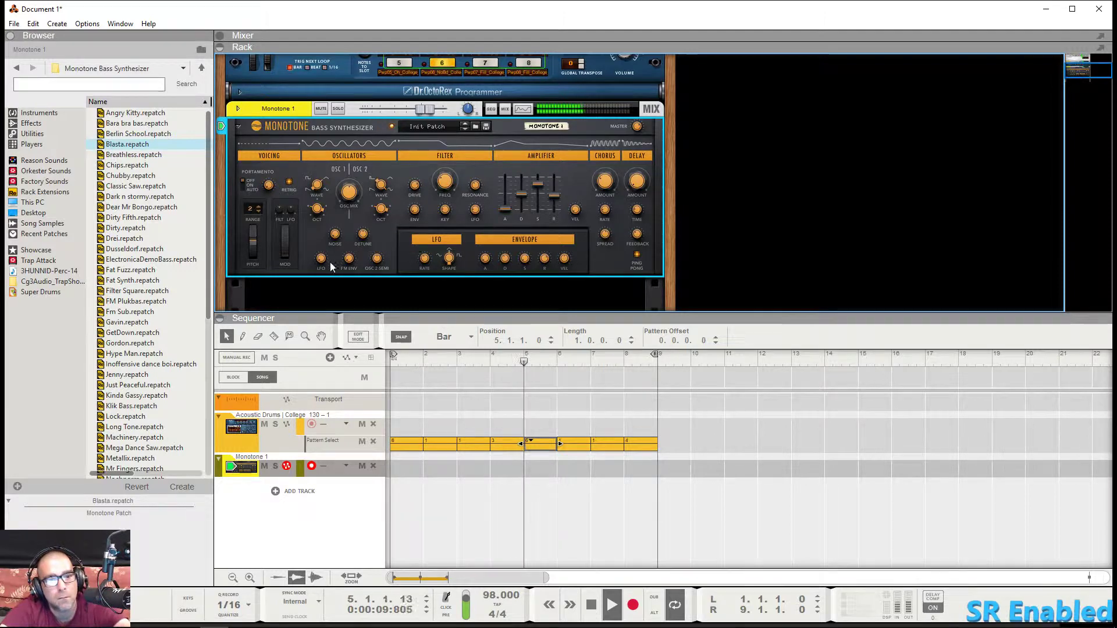
pyautogui.moveTo(327, 247)
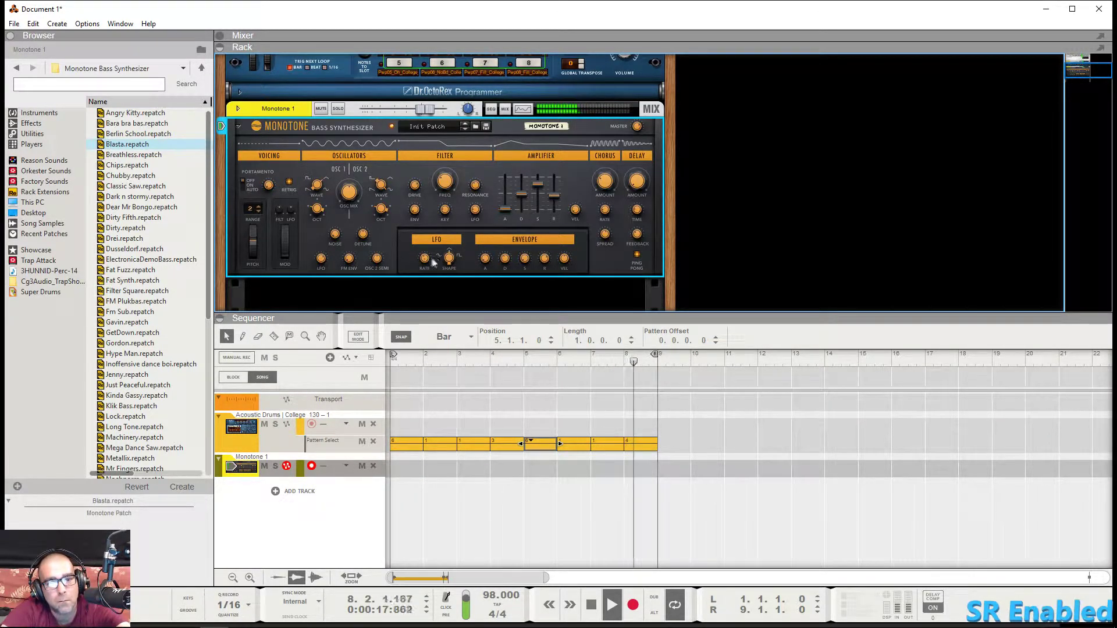
pyautogui.moveTo(429, 262)
pyautogui.moveTo(427, 268); pyautogui.dragTo(425, 263)
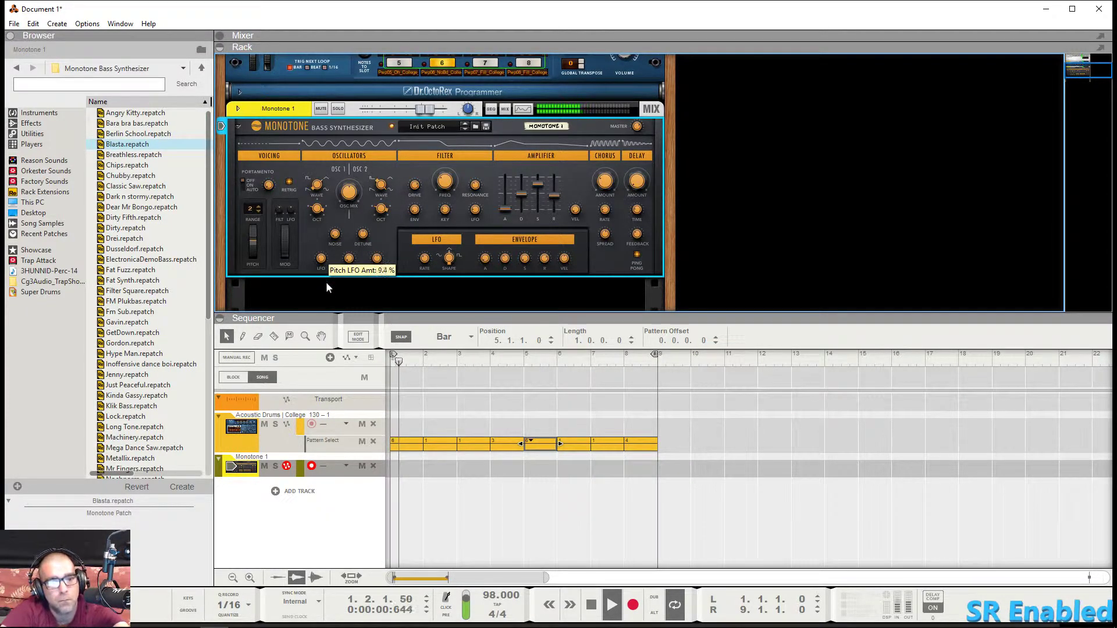
# - Try the FM envelope amount at about 73 %, and shift oscillator 2's pitch, trying -6 semitones
pyautogui.moveTo(354, 245); pyautogui.dragTo(362, 234)
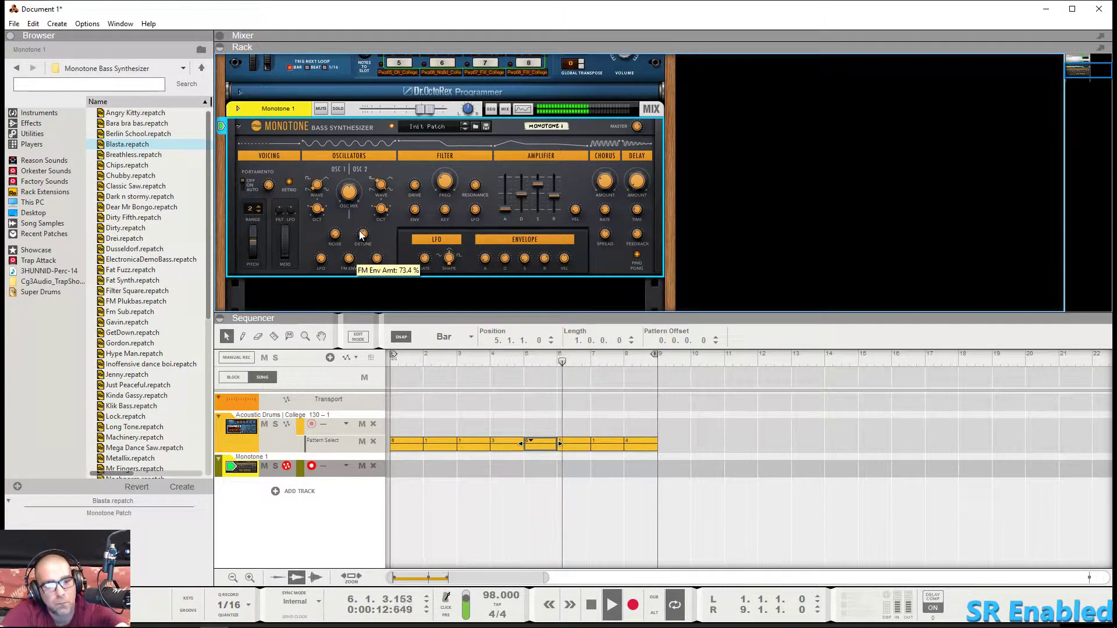
pyautogui.moveTo(361, 235); pyautogui.dragTo(367, 265)
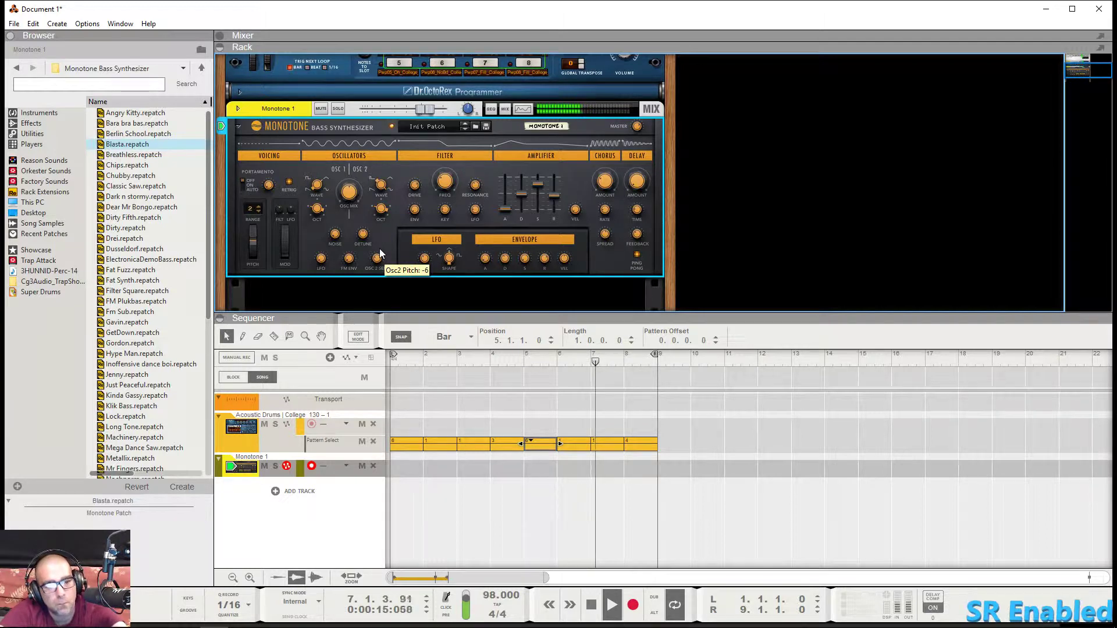
pyautogui.moveTo(380, 249); pyautogui.dragTo(385, 241)
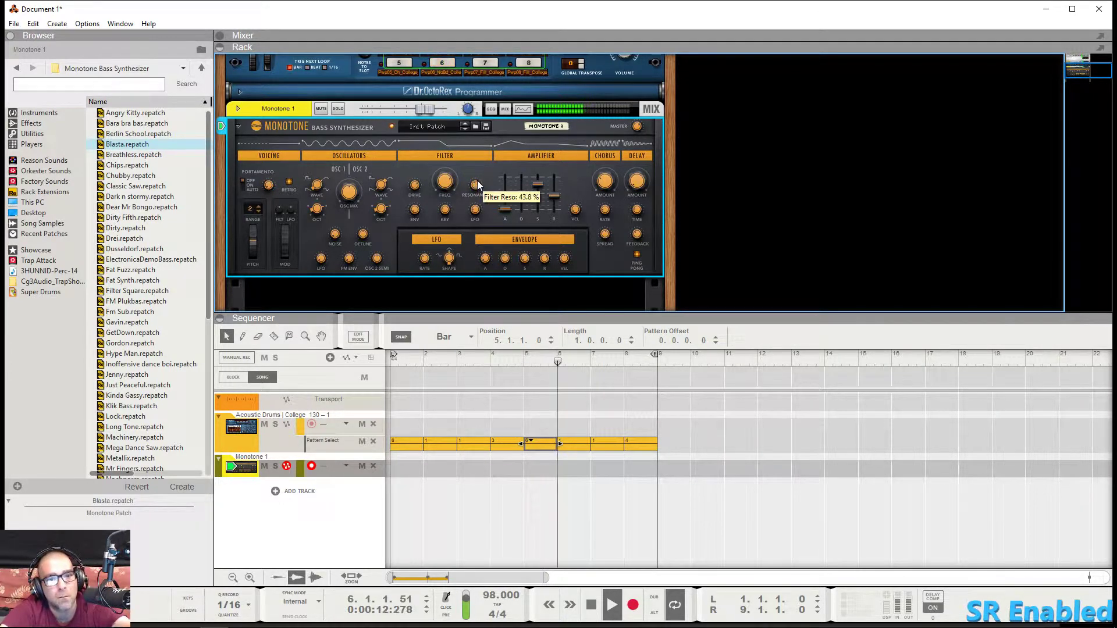
# - Sweep the filter resonance down to 0 %, try the filter frequency around 858 Hz, and set the resonance to 23.4 %
pyautogui.moveTo(475, 187); pyautogui.dragTo(484, 208)
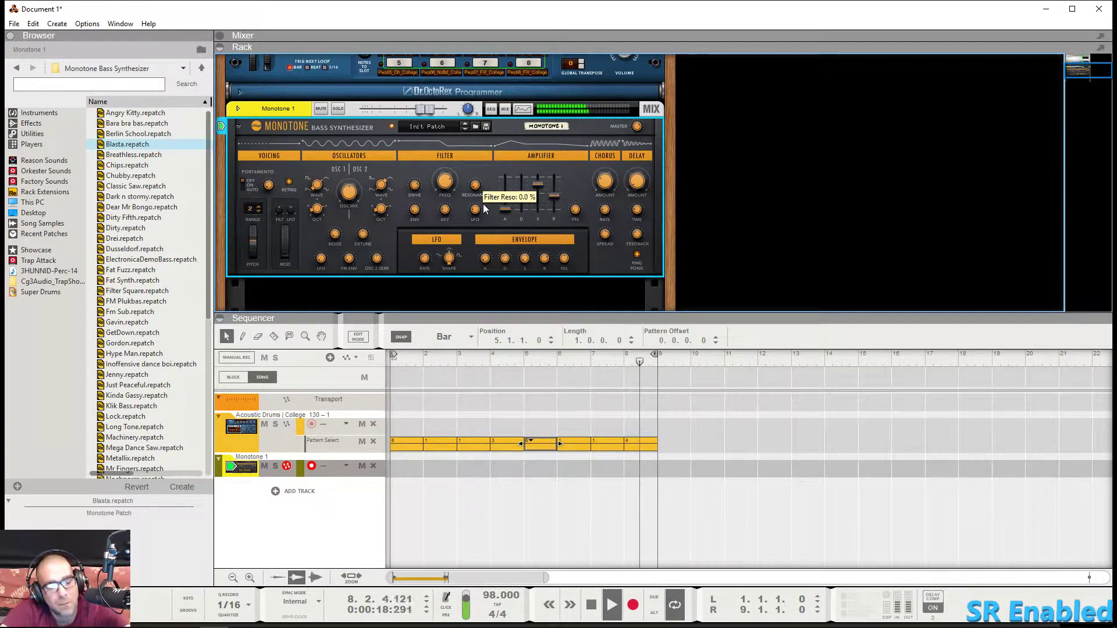
pyautogui.moveTo(485, 209); pyautogui.dragTo(482, 180)
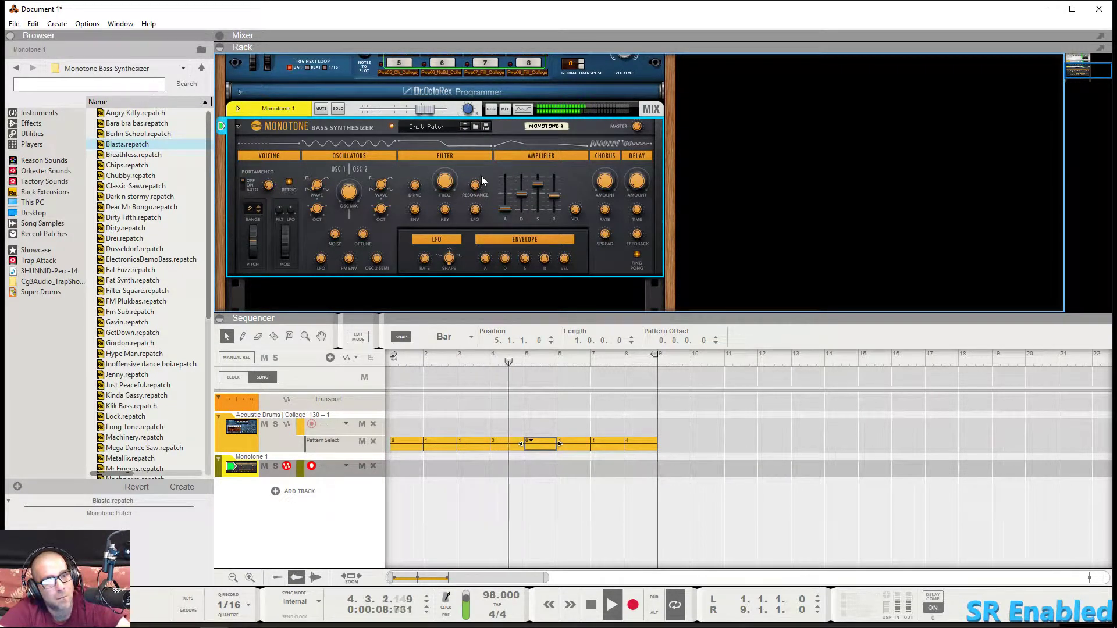
pyautogui.moveTo(448, 196)
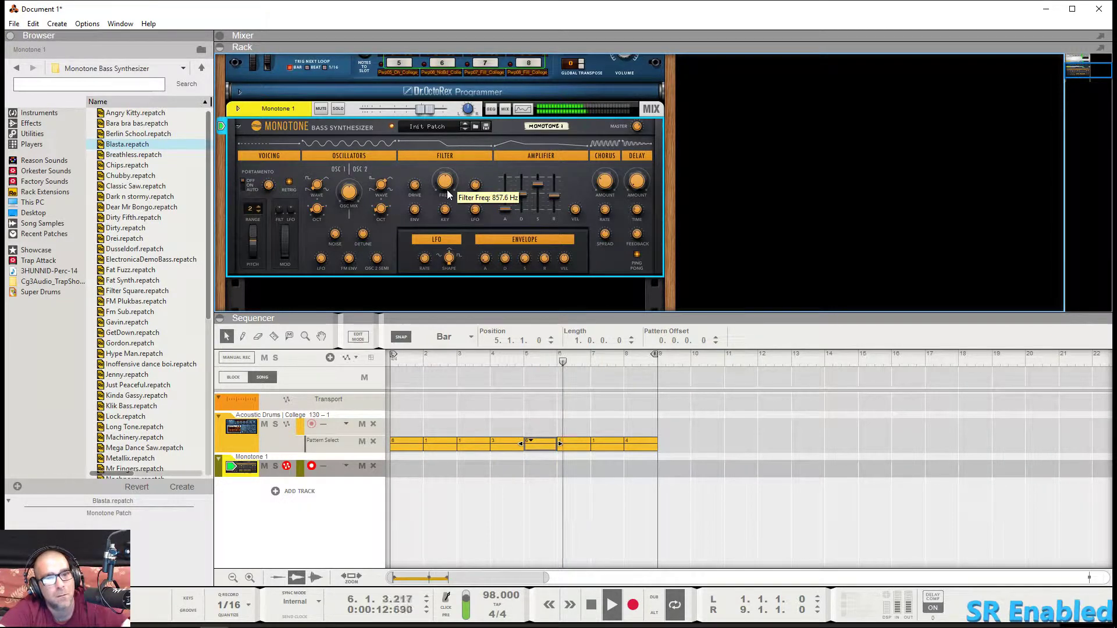
pyautogui.moveTo(609, 172)
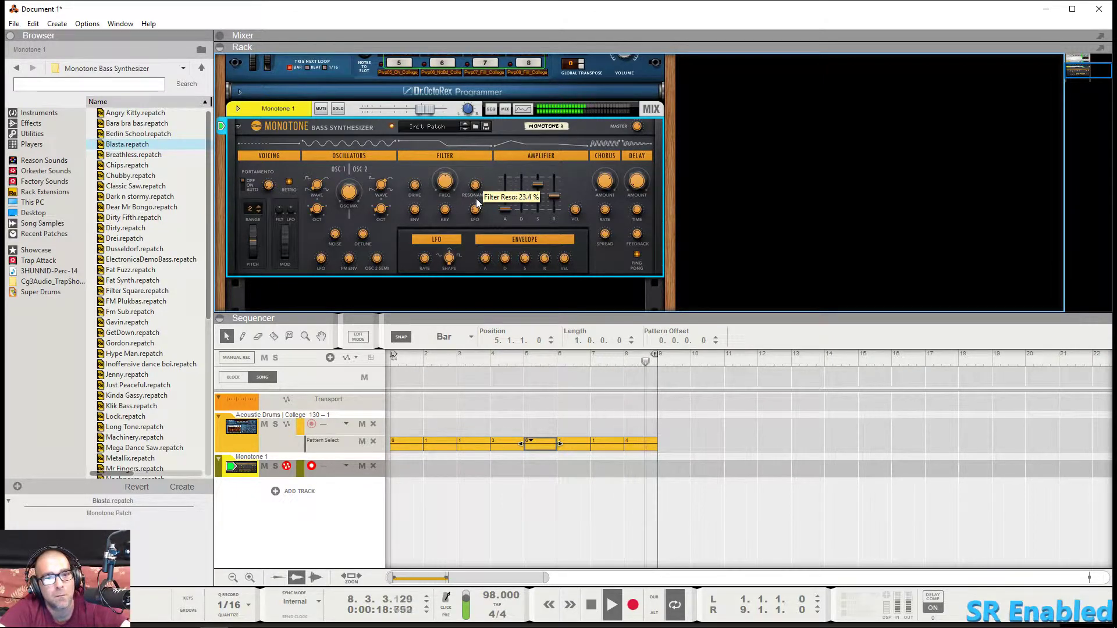
# - Try out the filter's envelope and key amounts, and set the filter frequency to 2.67 kHz
pyautogui.moveTo(415, 200)
pyautogui.moveTo(416, 202); pyautogui.dragTo(421, 215)
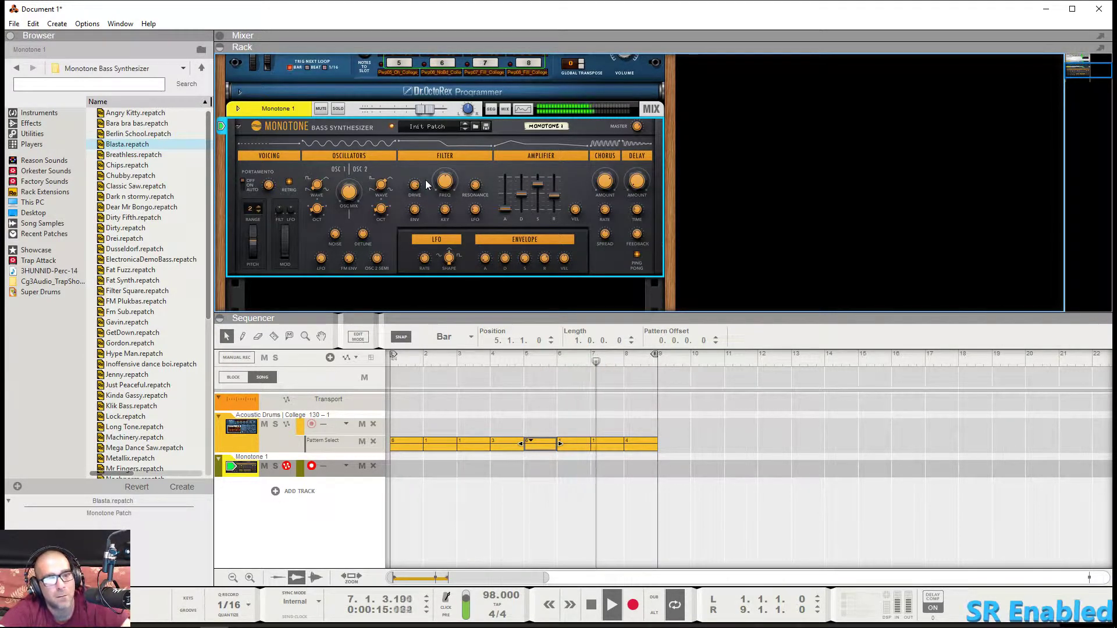
pyautogui.moveTo(448, 176)
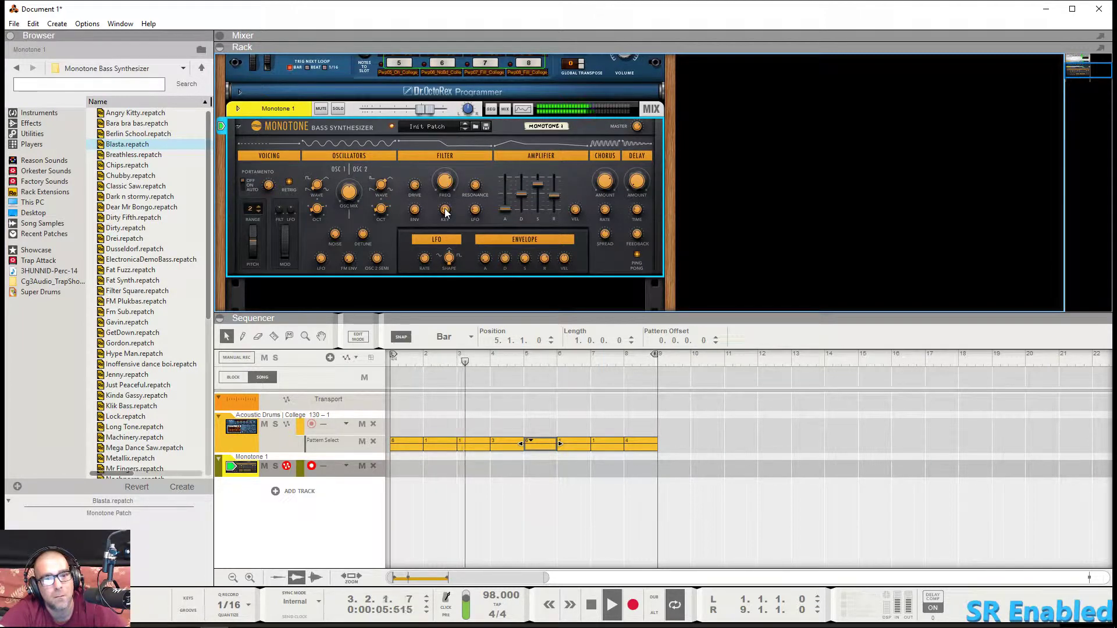
pyautogui.moveTo(446, 212)
pyautogui.moveTo(445, 212); pyautogui.dragTo(455, 168)
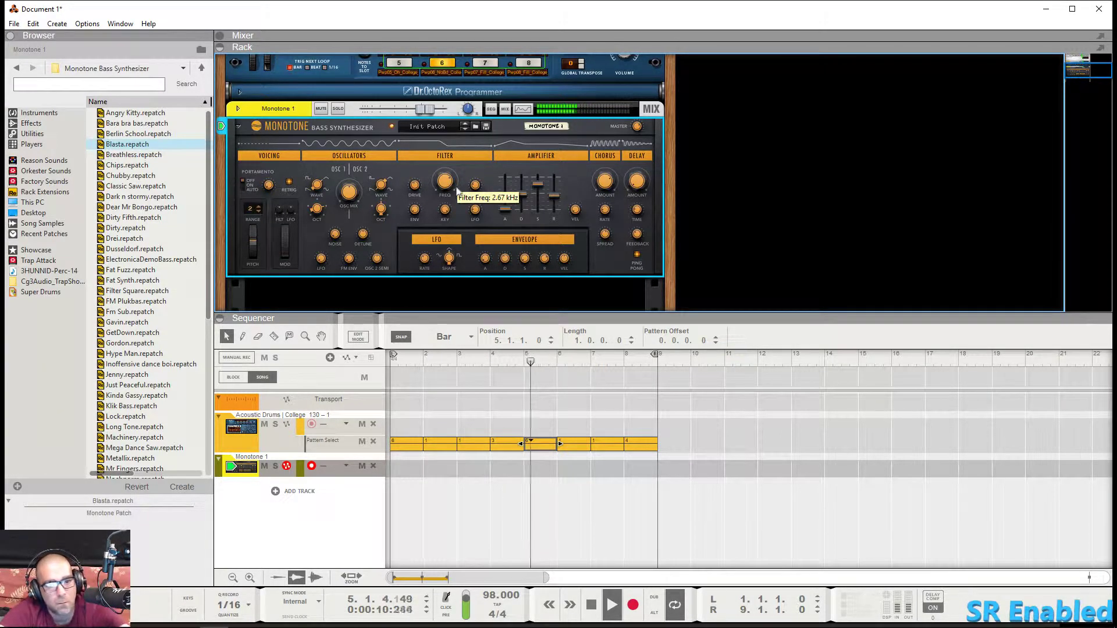
# - Set the LFO rate to about 9.43 Hz, and try the filter LFO amount at 60.9 % and 35.9 %
pyautogui.moveTo(425, 259); pyautogui.dragTo(427, 245)
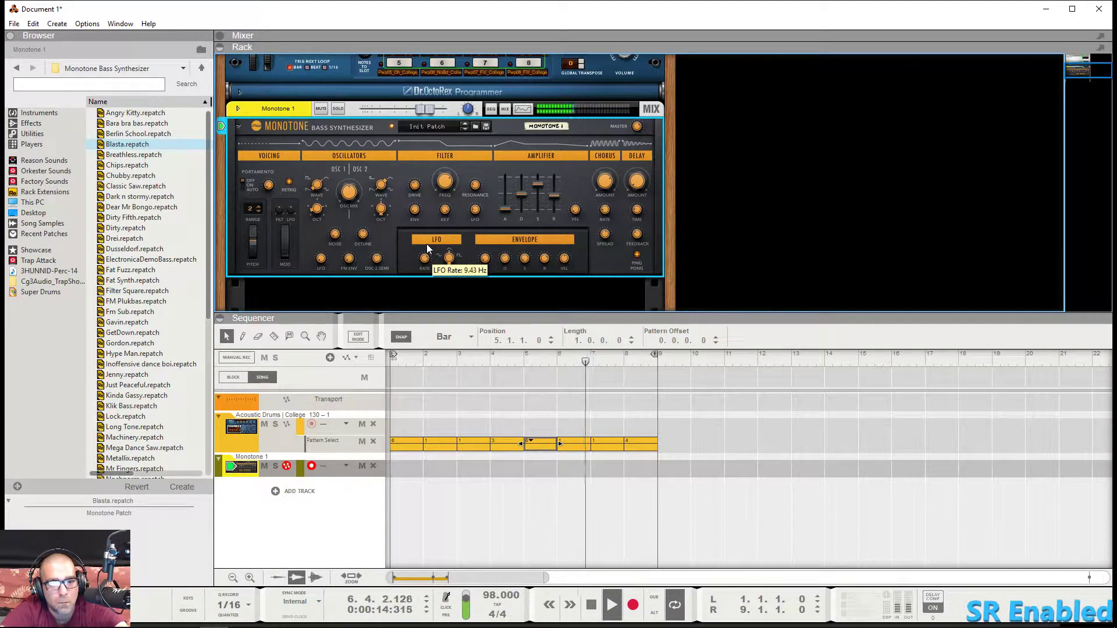
pyautogui.moveTo(478, 204)
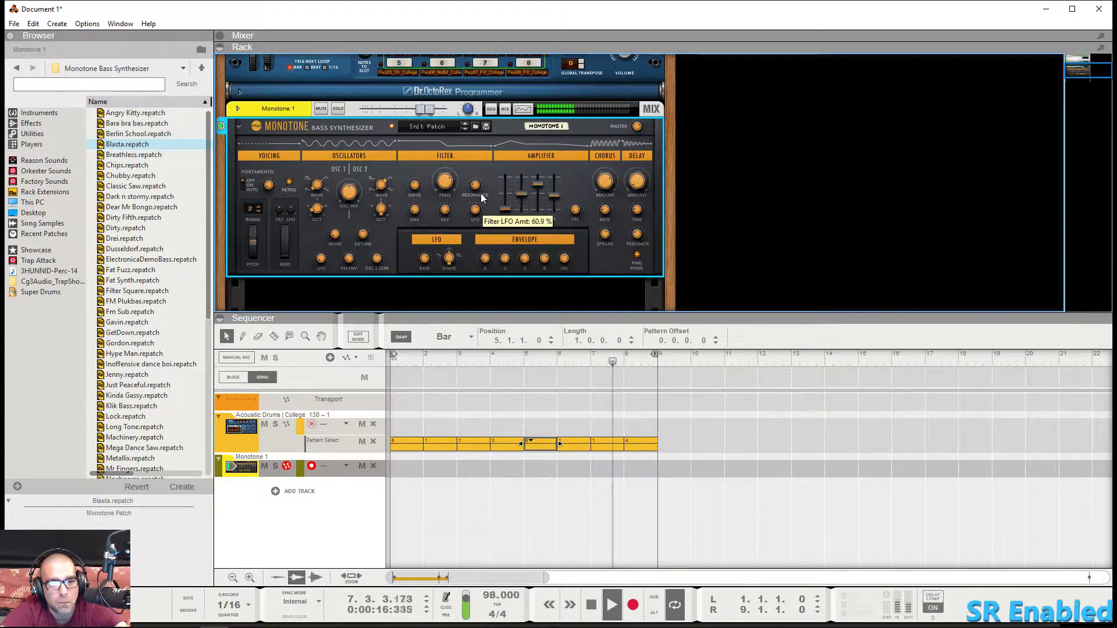
pyautogui.moveTo(480, 192); pyautogui.dragTo(487, 177)
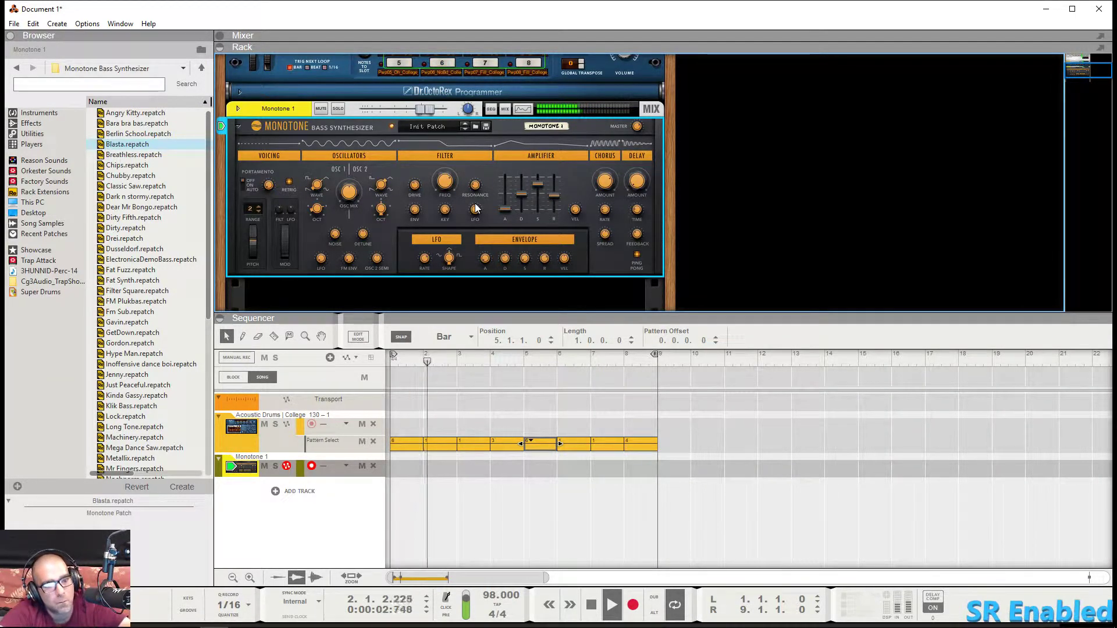
pyautogui.moveTo(475, 210)
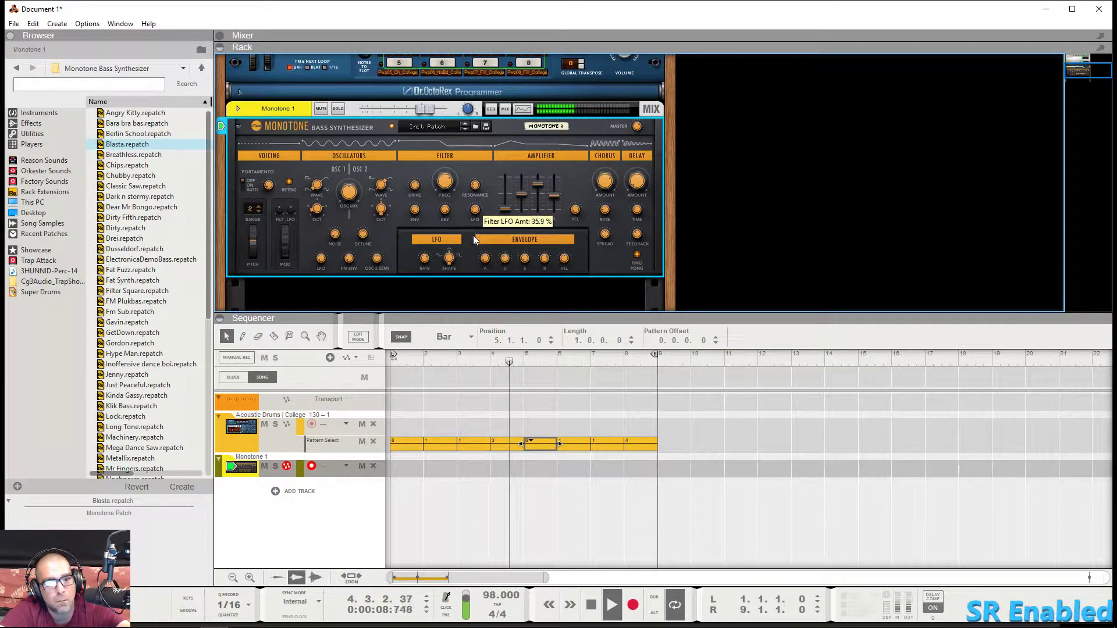
# - Adjust the oscillators' pitch LFO amount and set the chorus rate to 20.3 %
pyautogui.moveTo(418, 211)
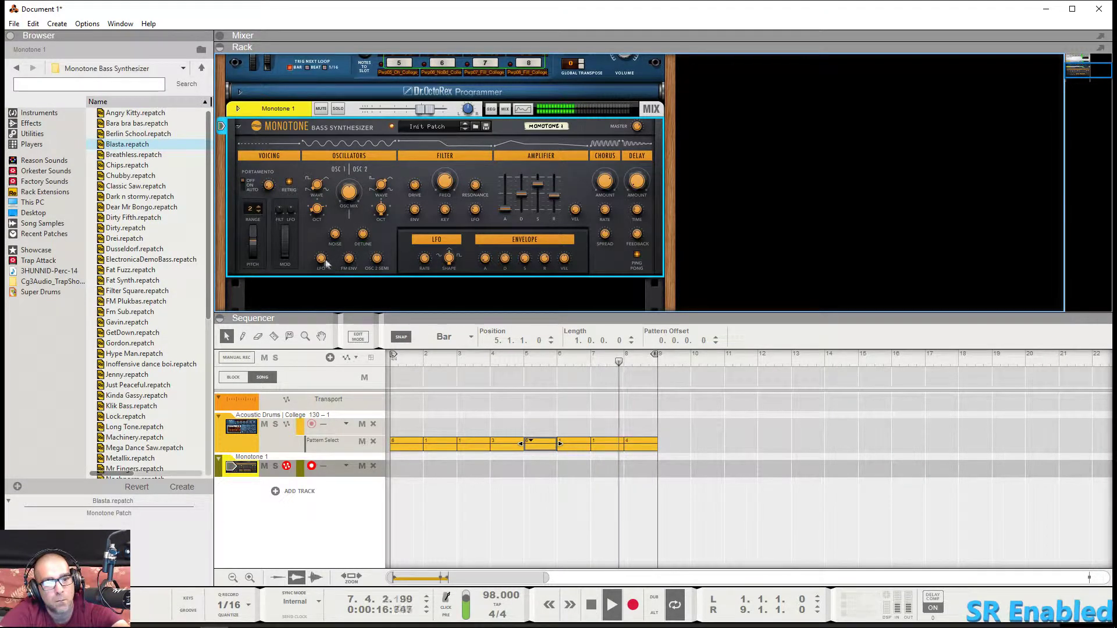
pyautogui.moveTo(324, 239); pyautogui.dragTo(326, 247)
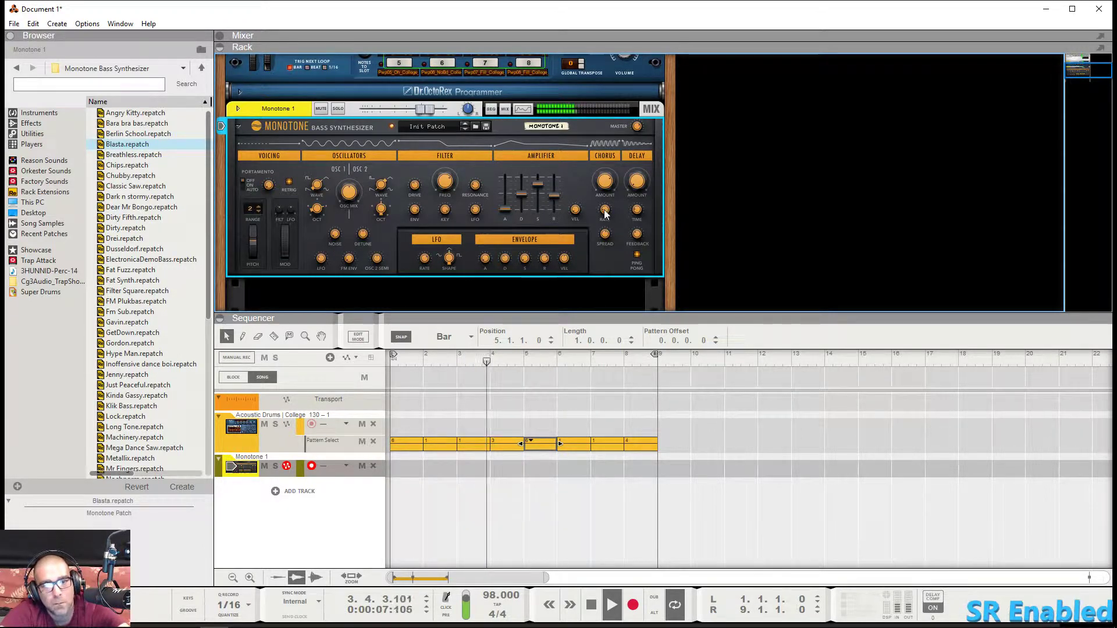
pyautogui.moveTo(605, 213)
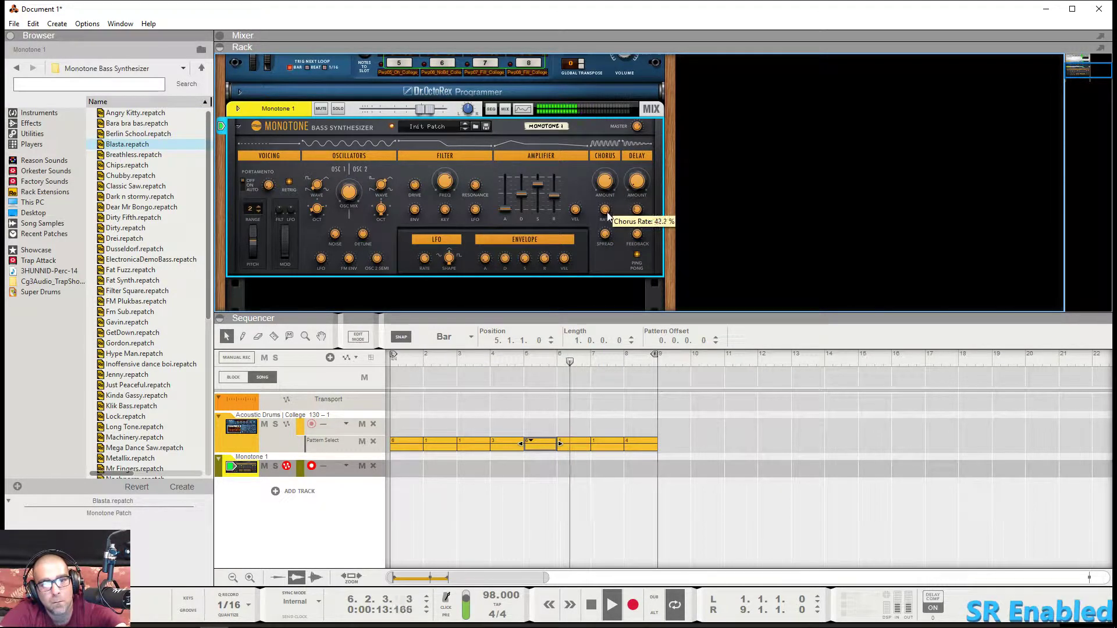
pyautogui.moveTo(608, 219); pyautogui.dragTo(609, 222)
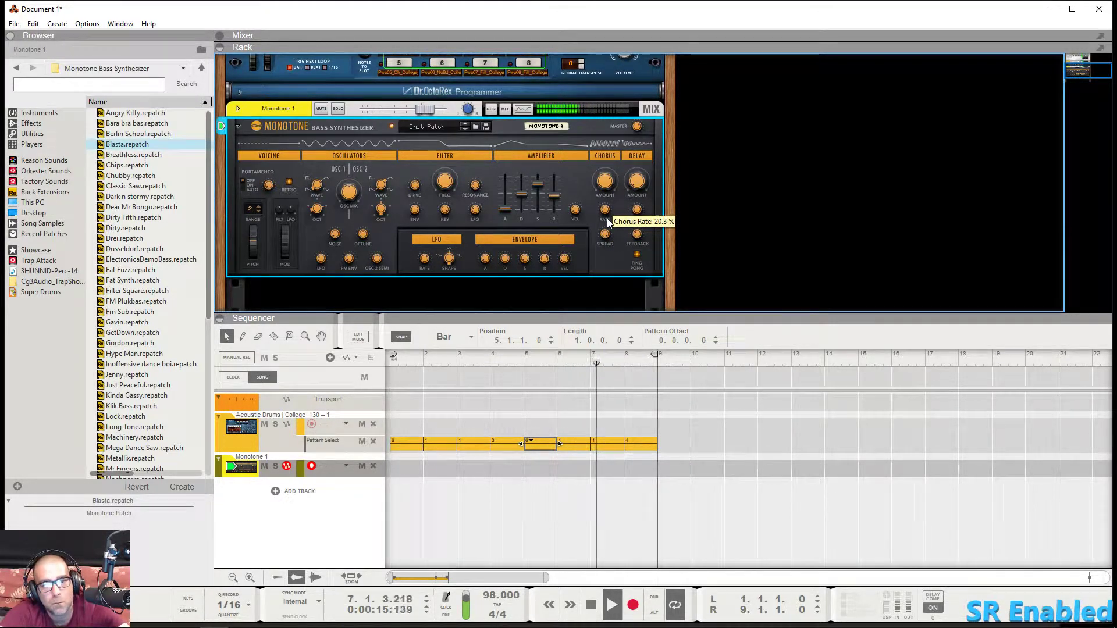